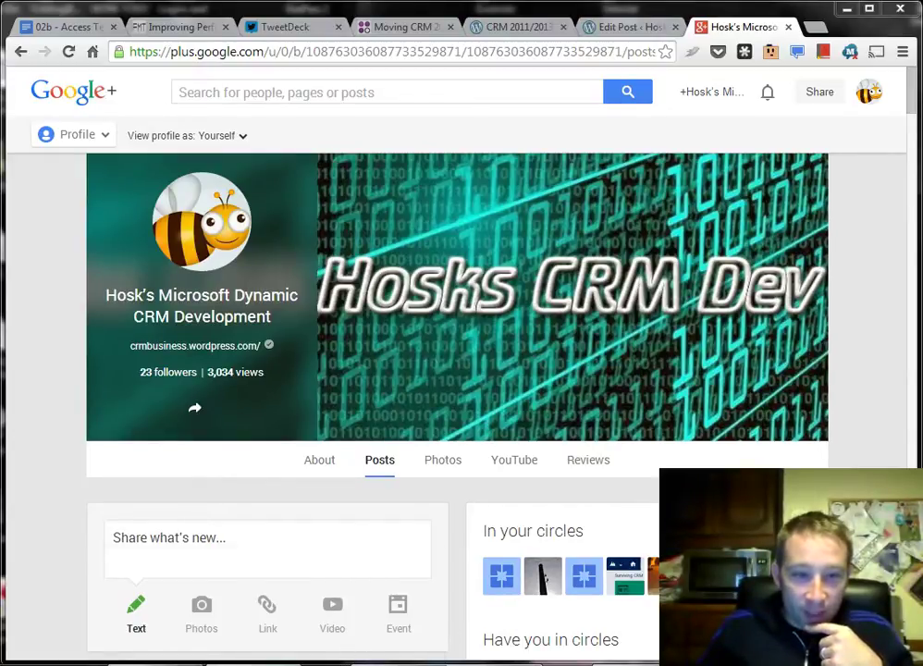
Switch from Google+ to the CRM window showing the Bulk Appointment Status Changer dialog process.
{"action": "mouse_move", "coordinate": [252, 662]}
{"action": "left_click", "coordinate": [334, 621]}
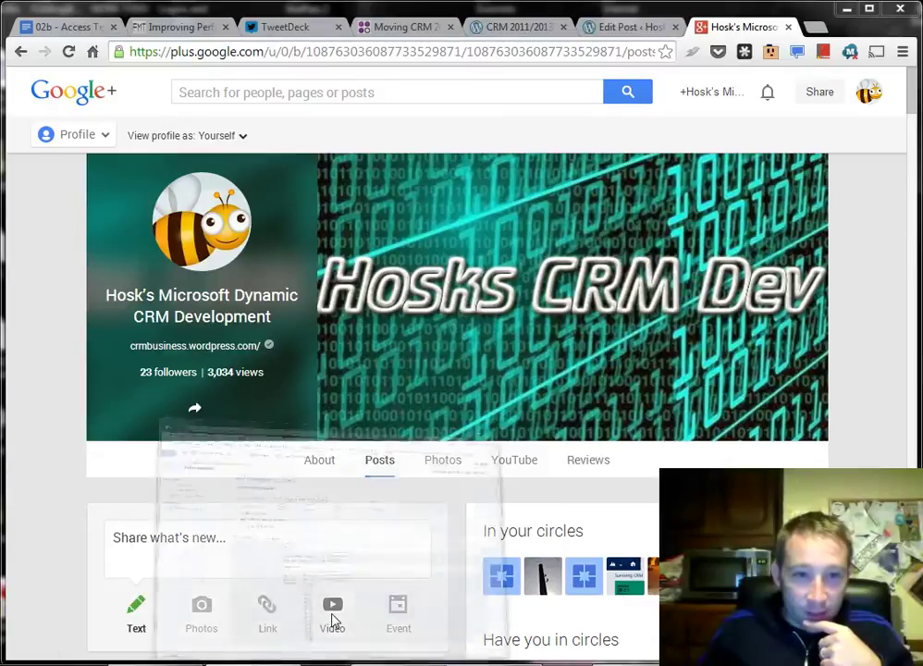
{"action": "scroll", "coordinate": [367, 601], "scroll_direction": "up", "scroll_amount": 5}
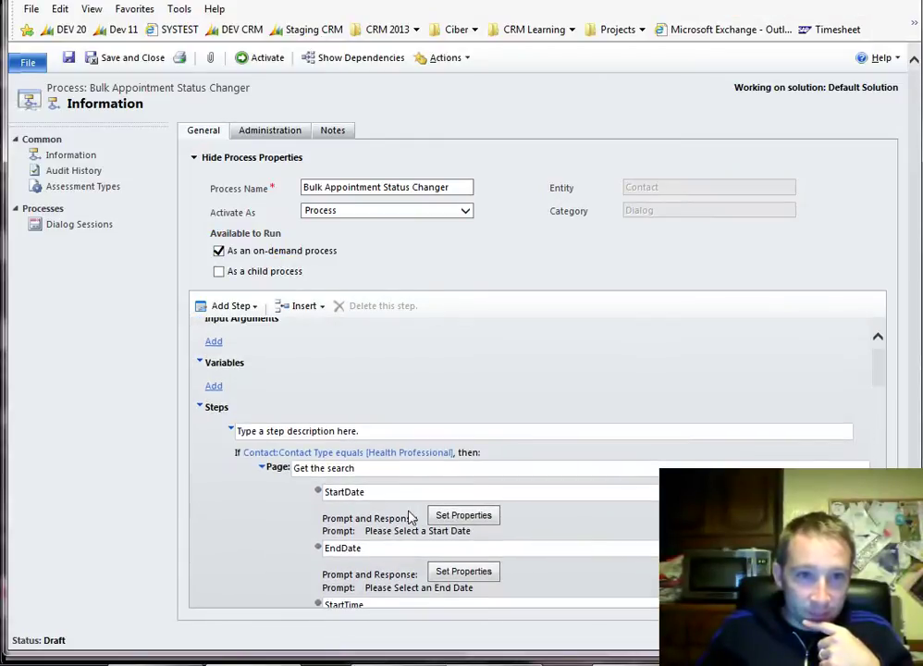
Review and close the StartDate prompt settings, then bring up the StartTime step's prompt and response definition.
{"action": "scroll", "coordinate": [410, 518], "scroll_direction": "down", "scroll_amount": 3}
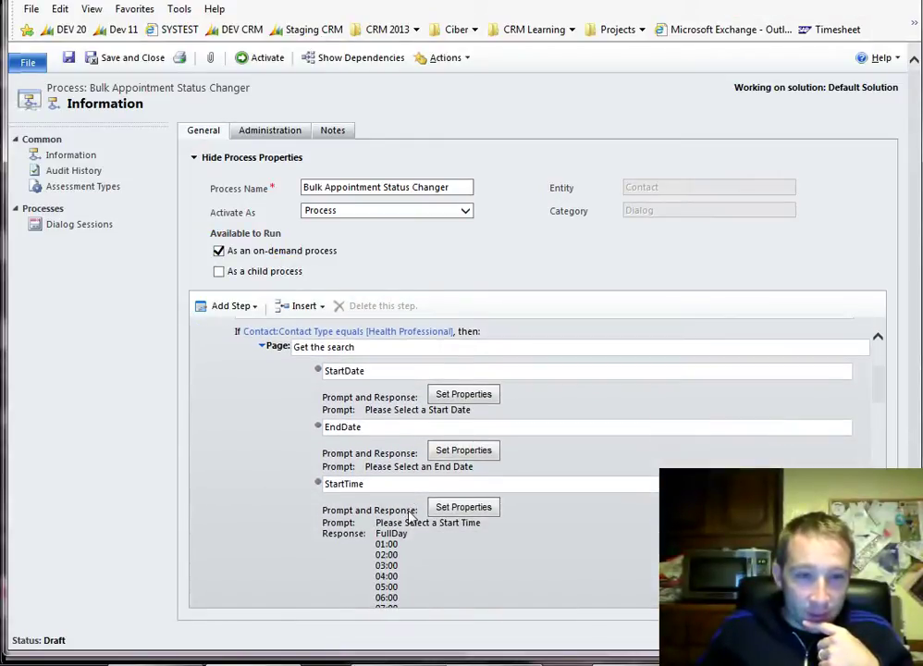
{"action": "scroll", "coordinate": [410, 518], "scroll_direction": "up", "scroll_amount": 2}
{"action": "scroll", "coordinate": [410, 517], "scroll_direction": "down", "scroll_amount": 2}
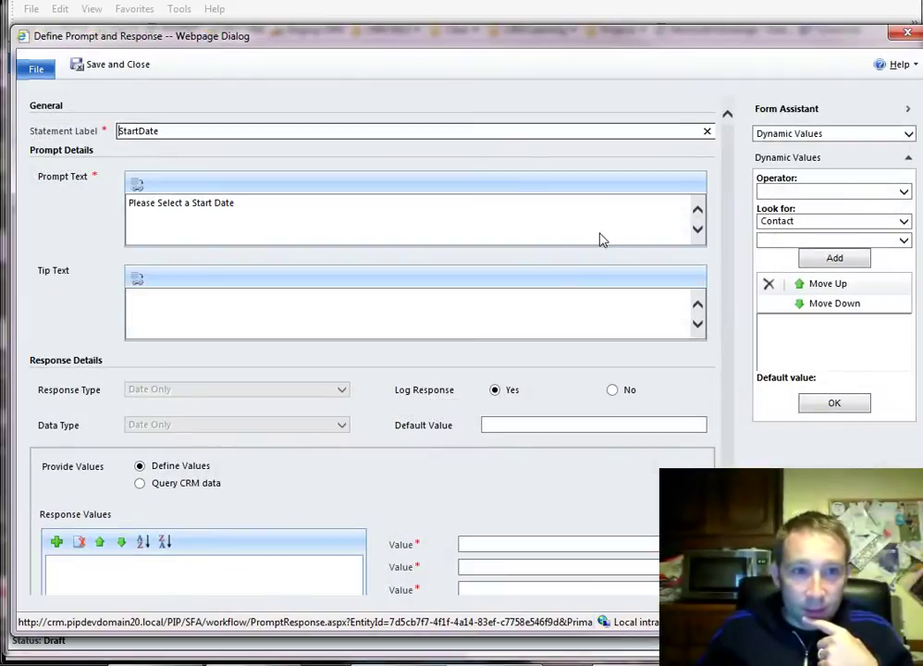
{"action": "scroll", "coordinate": [238, 263], "scroll_direction": "down", "scroll_amount": 3}
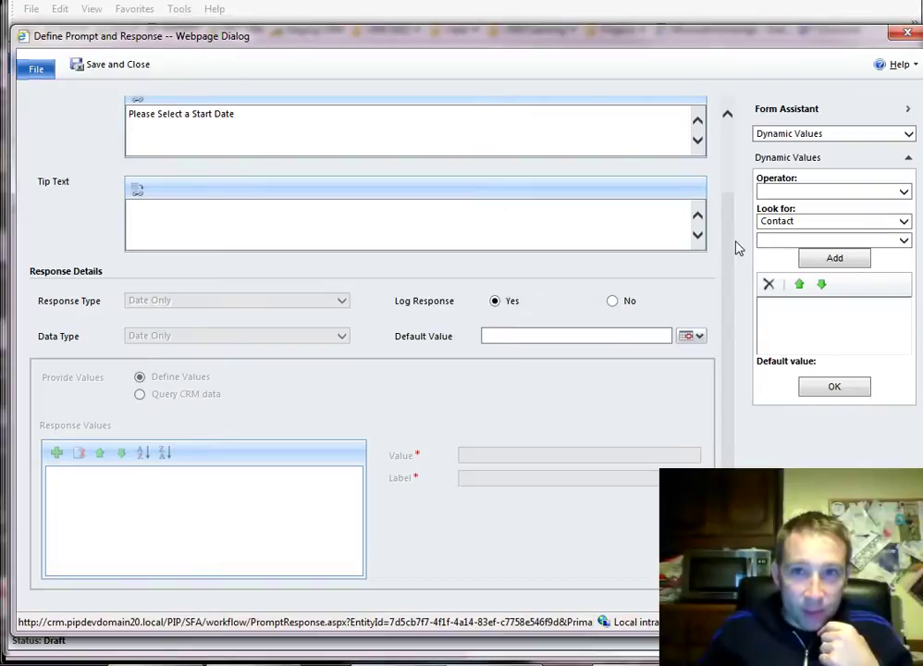
{"action": "left_click", "coordinate": [908, 32]}
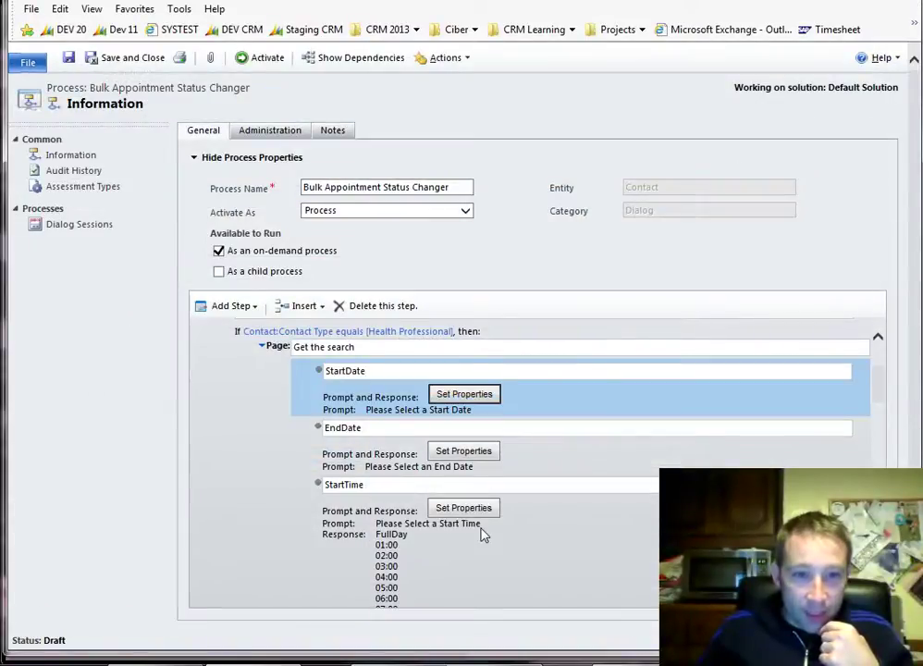
{"action": "scroll", "coordinate": [453, 439], "scroll_direction": "down", "scroll_amount": 1}
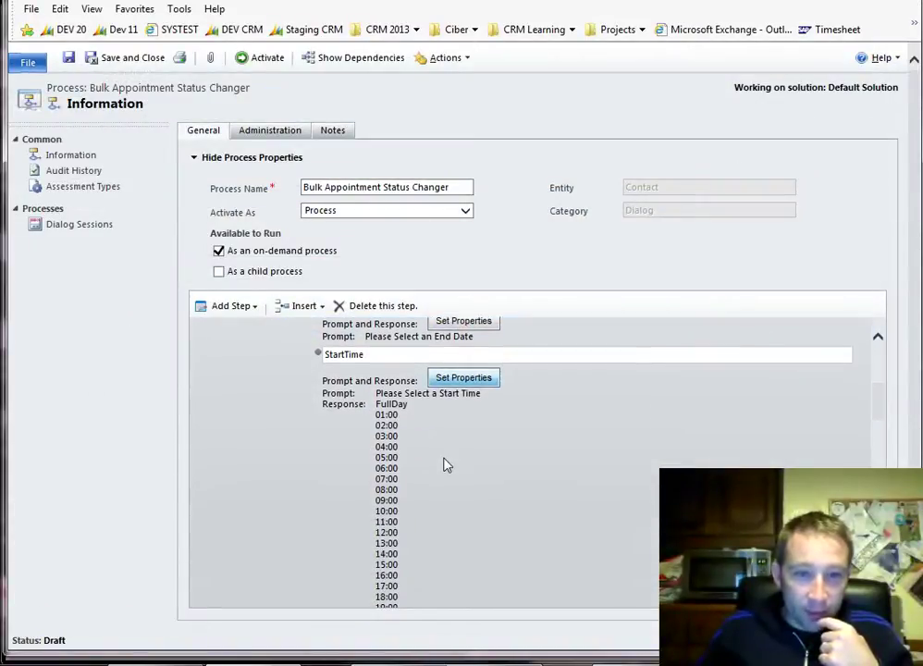
{"action": "left_click", "coordinate": [464, 378]}
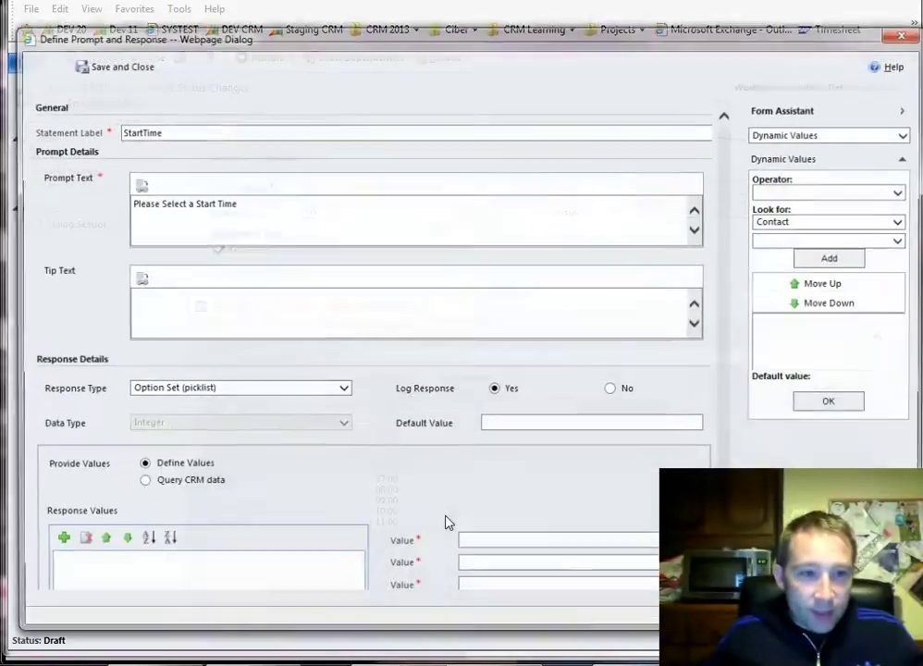
{"action": "scroll", "coordinate": [314, 515], "scroll_direction": "down", "scroll_amount": 2}
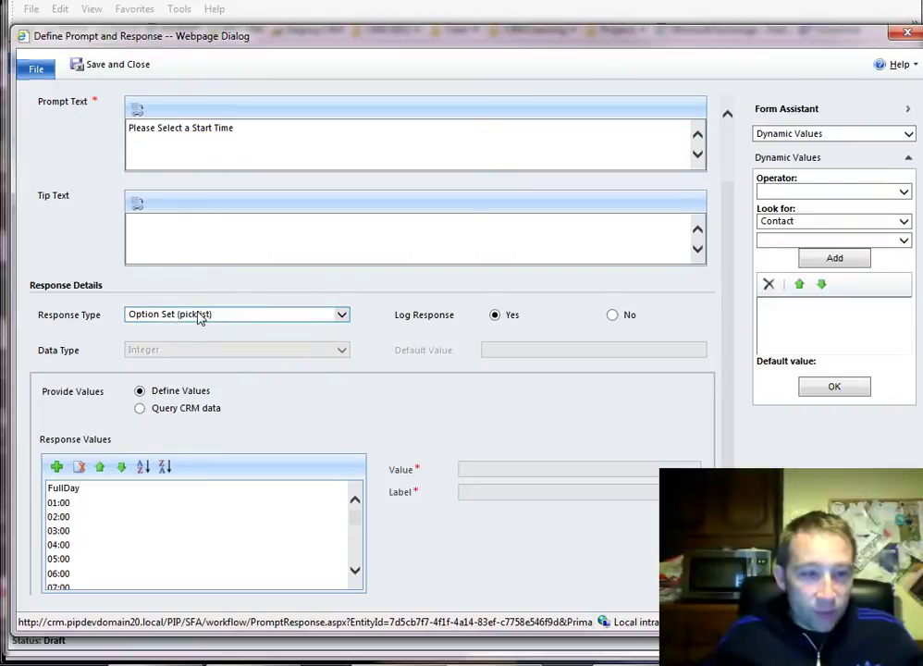
{"action": "left_click", "coordinate": [111, 491]}
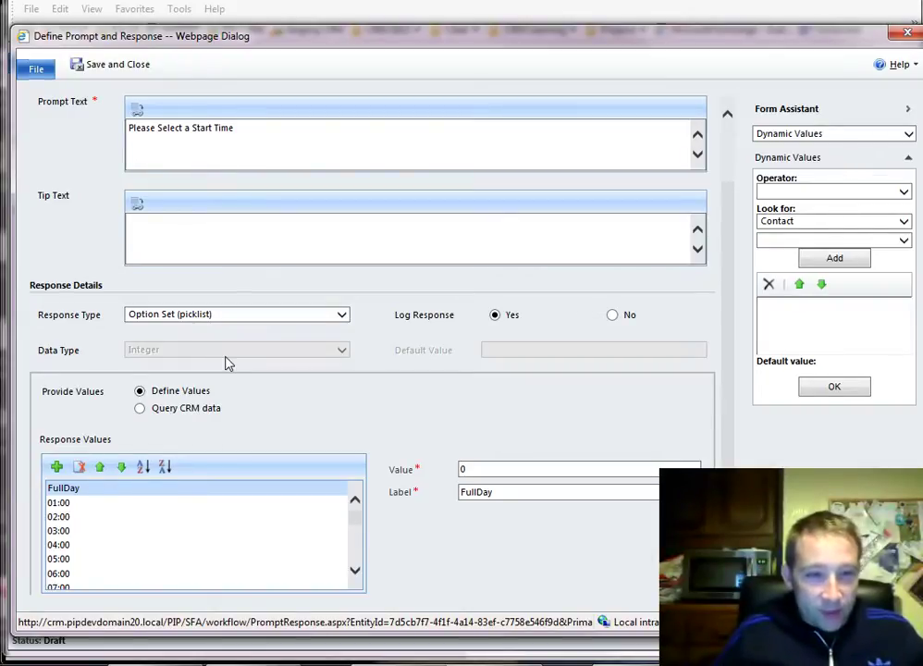
{"action": "left_click", "coordinate": [225, 506]}
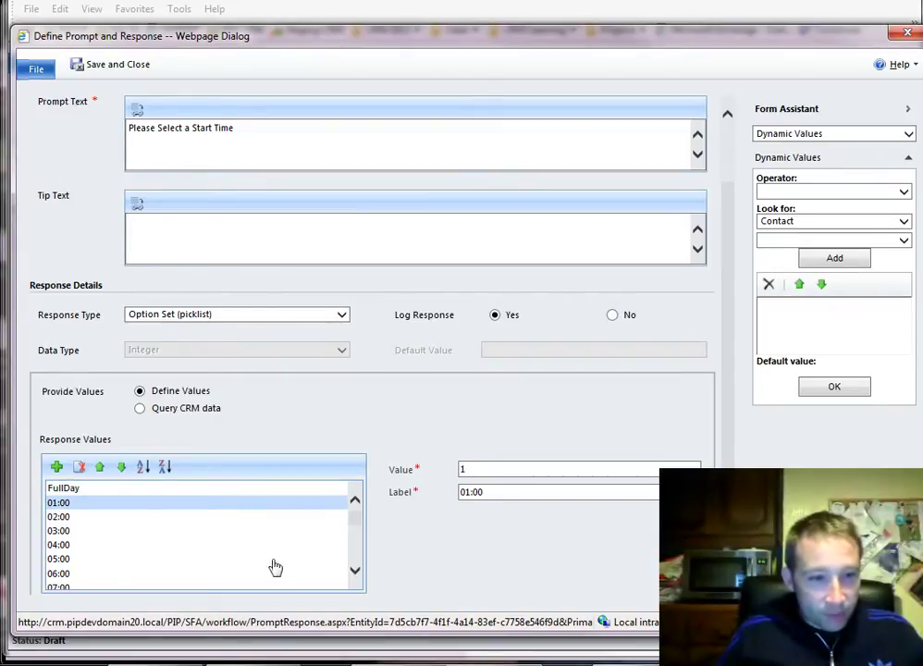
{"action": "scroll", "coordinate": [63, 516], "scroll_direction": "down", "scroll_amount": 1}
{"action": "scroll", "coordinate": [63, 517], "scroll_direction": "down", "scroll_amount": 4}
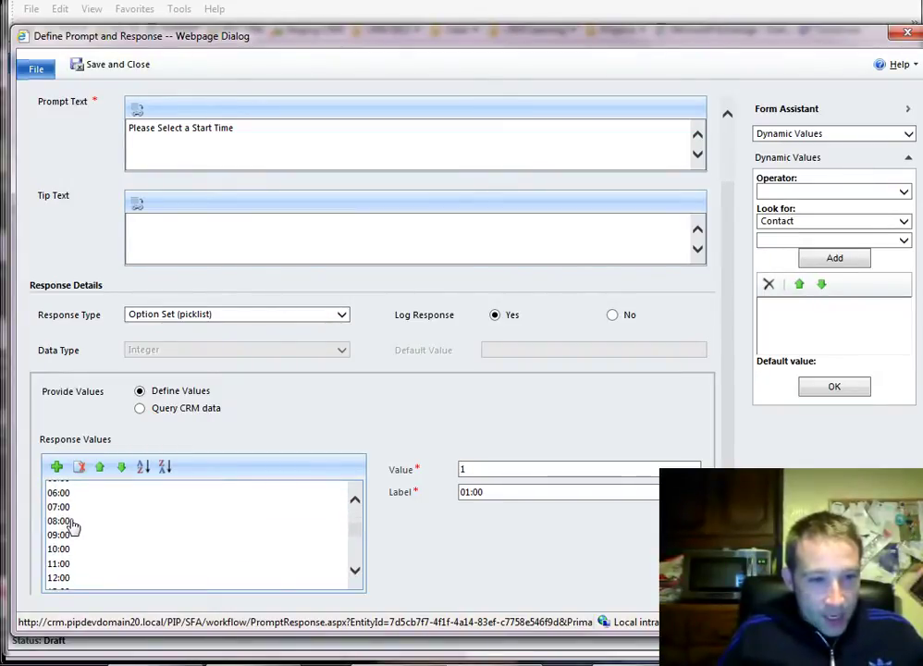
{"action": "scroll", "coordinate": [72, 527], "scroll_direction": "up", "scroll_amount": 7}
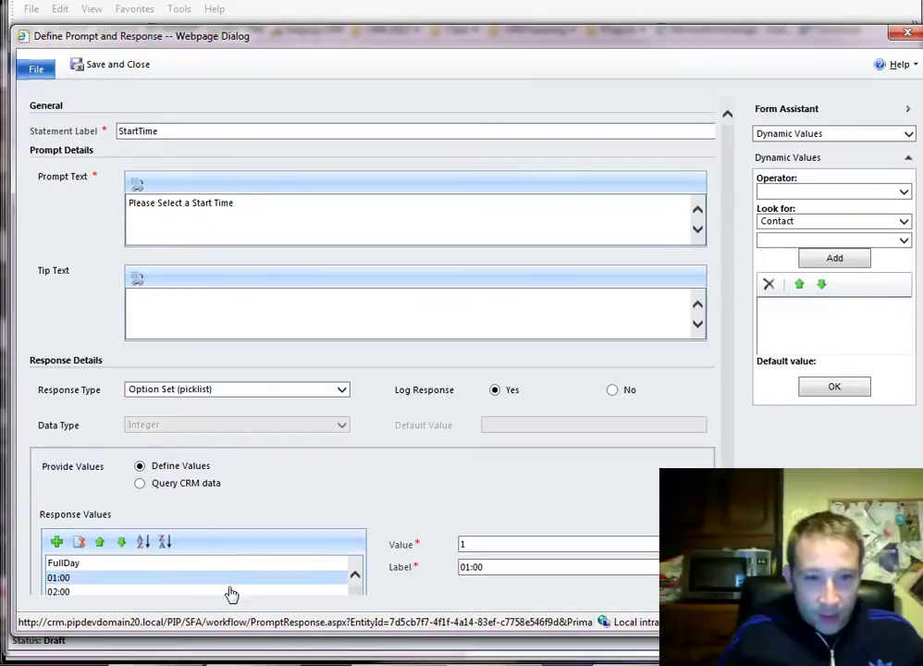
{"action": "scroll", "coordinate": [231, 588], "scroll_direction": "down", "scroll_amount": 1}
{"action": "scroll", "coordinate": [206, 579], "scroll_direction": "up", "scroll_amount": 1}
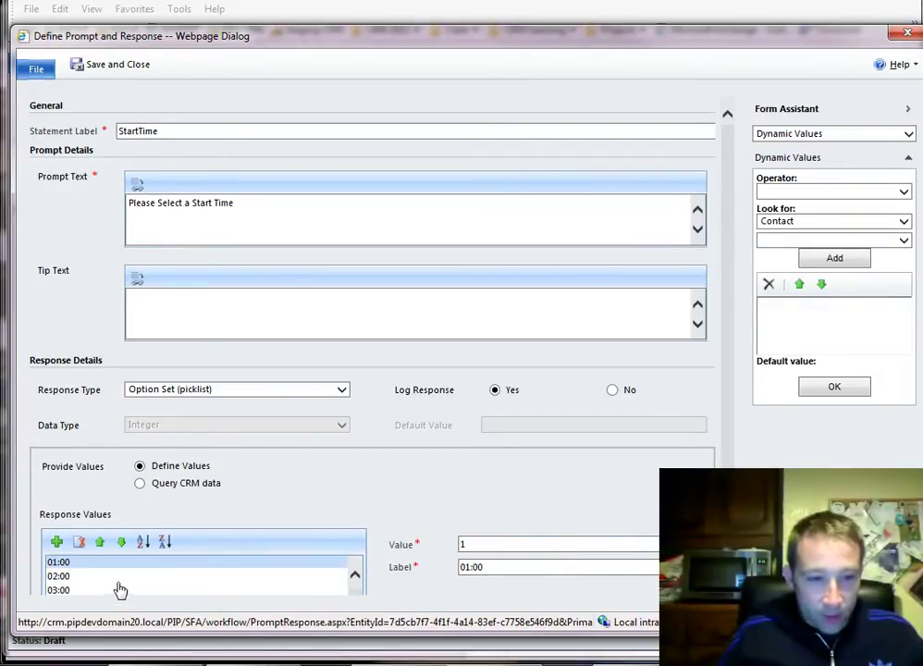
{"action": "left_click", "coordinate": [95, 562]}
{"action": "left_click", "coordinate": [95, 564]}
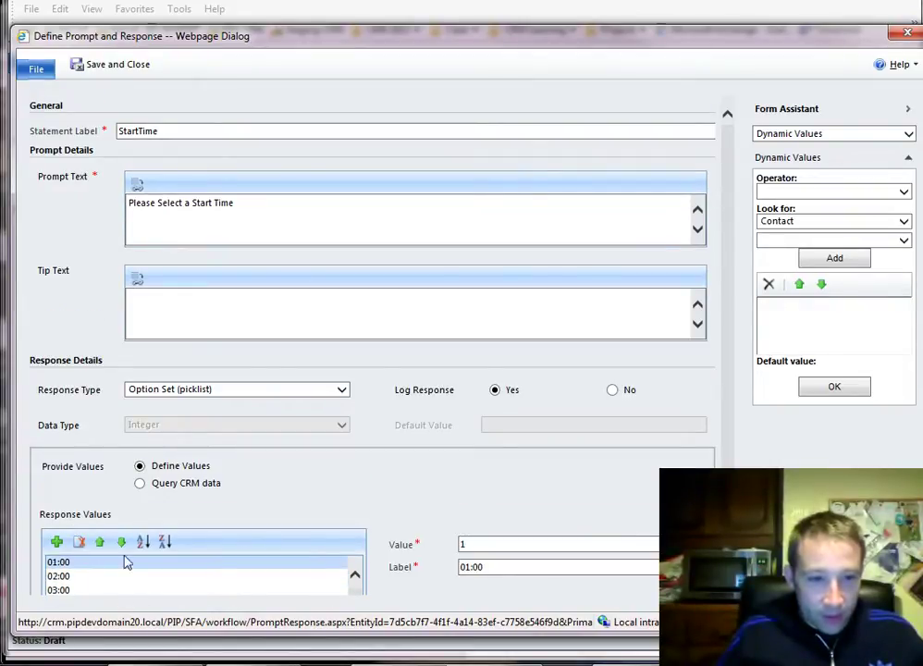
{"action": "left_click", "coordinate": [263, 588]}
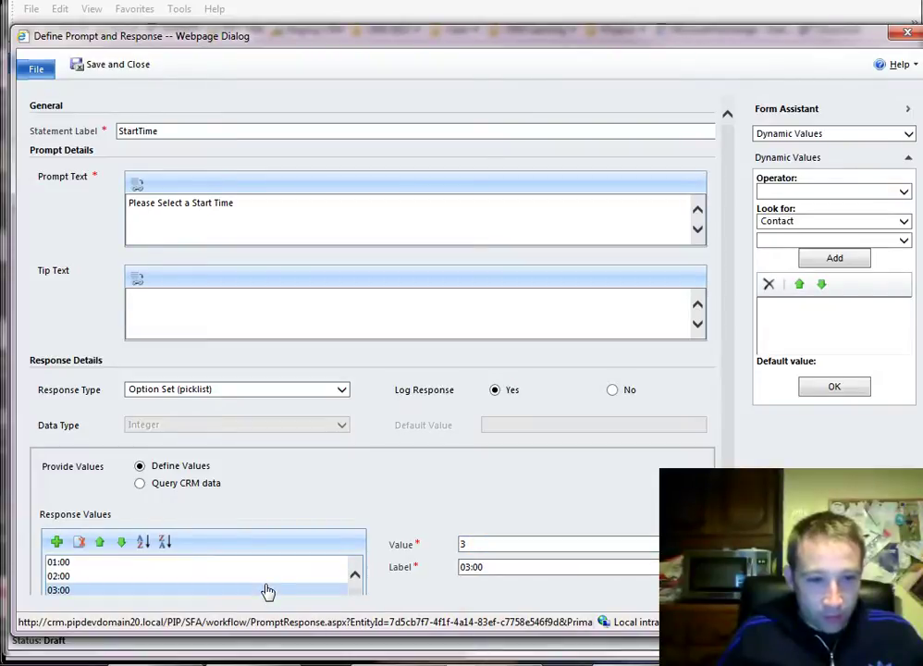
{"action": "left_click", "coordinate": [271, 575]}
{"action": "scroll", "coordinate": [277, 591], "scroll_direction": "down", "scroll_amount": 9}
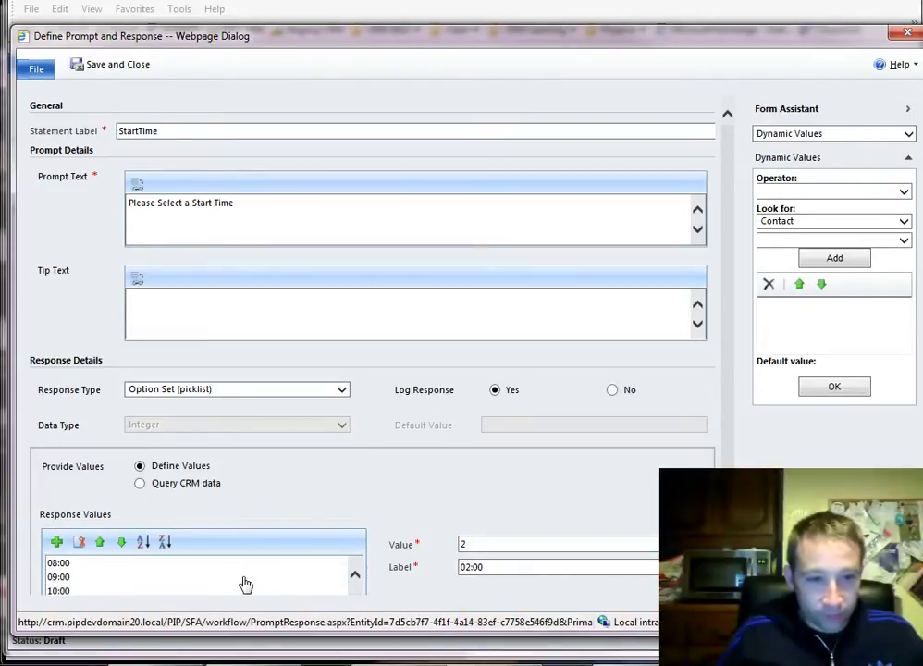
{"action": "left_click", "coordinate": [188, 582]}
{"action": "left_click", "coordinate": [188, 573]}
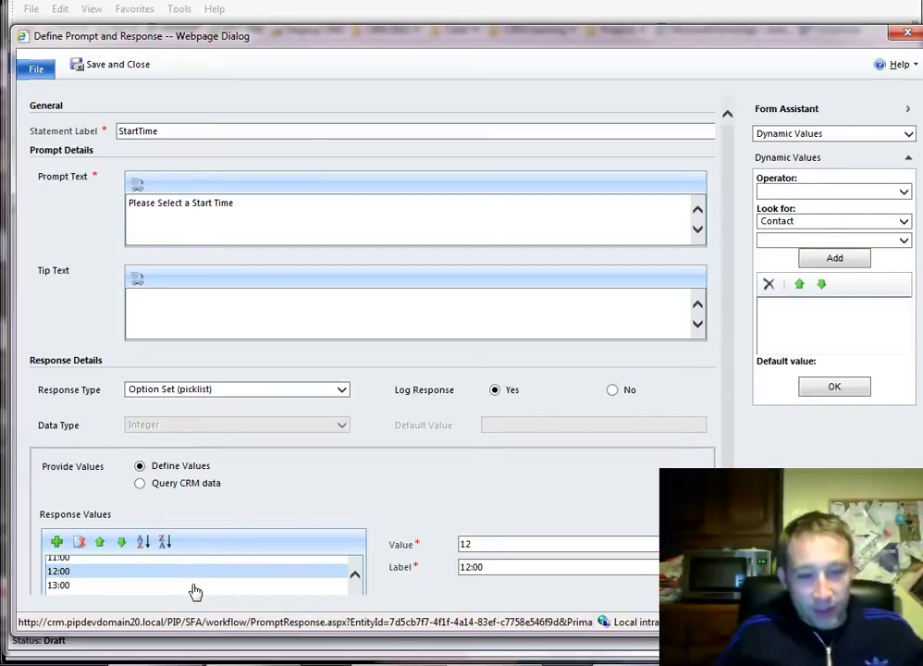
{"action": "left_click", "coordinate": [192, 586]}
{"action": "scroll", "coordinate": [403, 572], "scroll_direction": "down", "scroll_amount": 1}
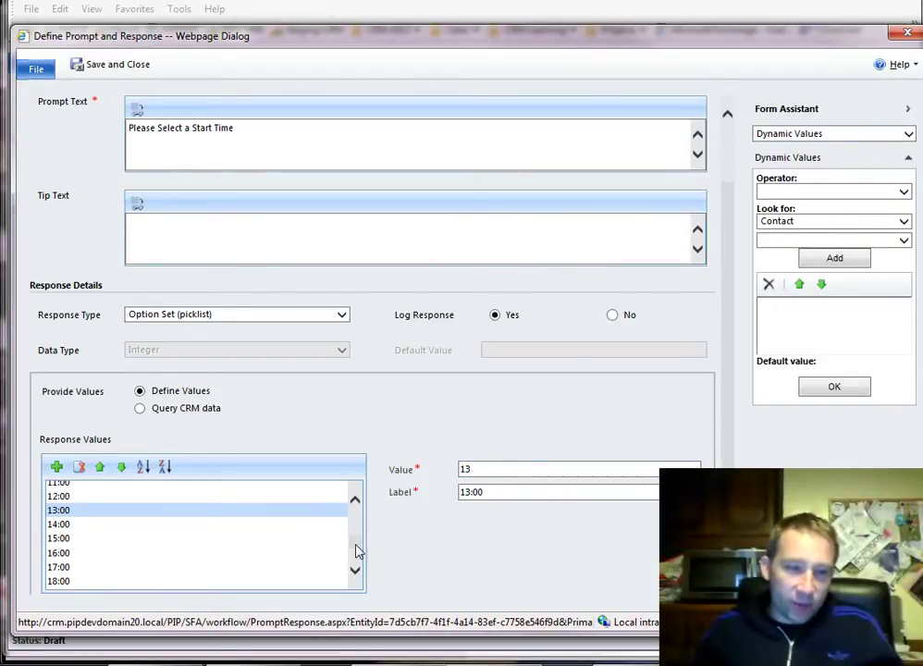
{"action": "left_click", "coordinate": [355, 570]}
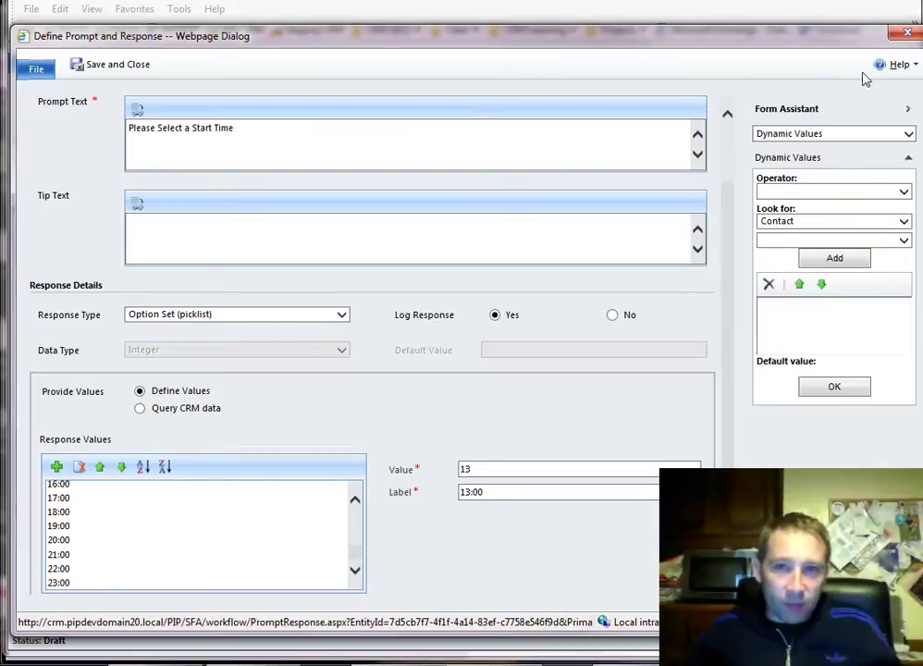
{"action": "left_click", "coordinate": [907, 35]}
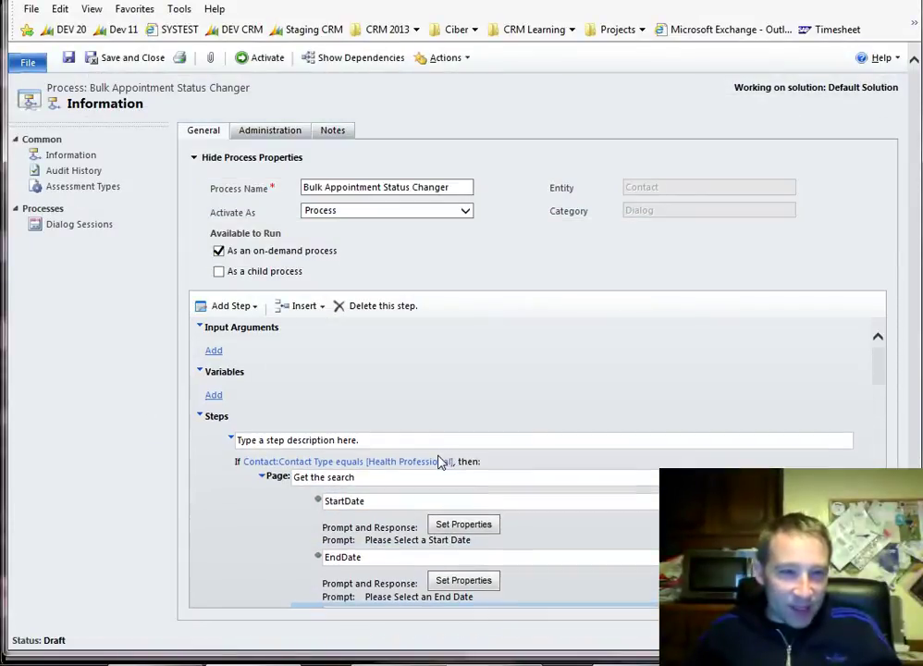
{"action": "scroll", "coordinate": [443, 455], "scroll_direction": "down", "scroll_amount": 1}
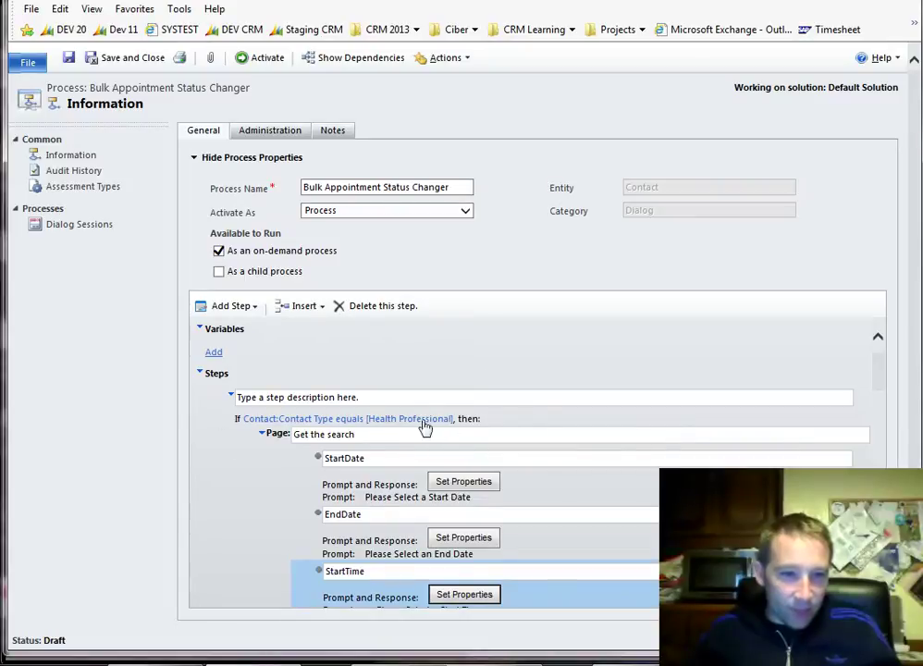
{"action": "scroll", "coordinate": [278, 416], "scroll_direction": "up", "scroll_amount": 1}
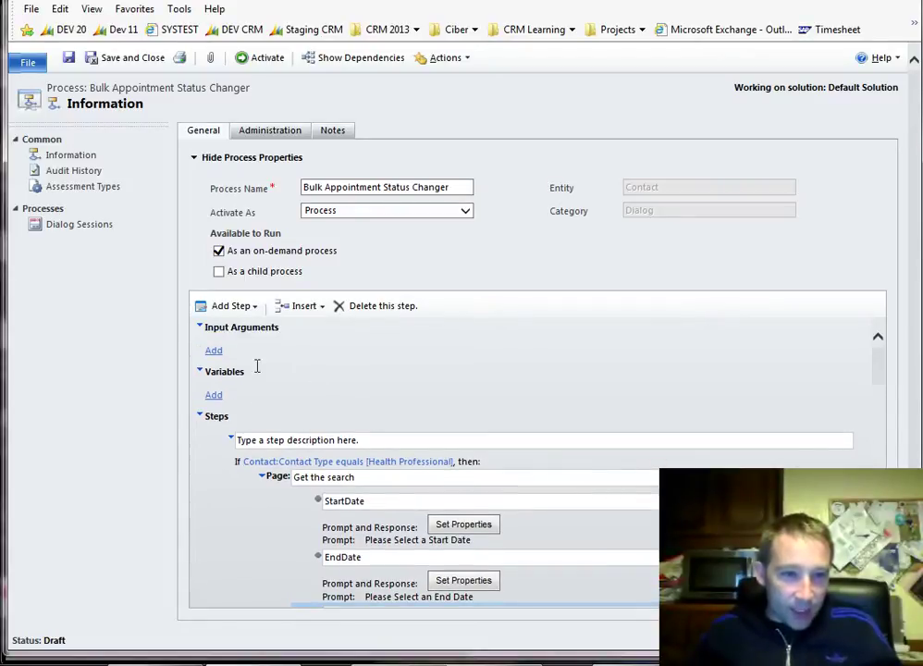
{"action": "scroll", "coordinate": [272, 462], "scroll_direction": "down", "scroll_amount": 1}
{"action": "scroll", "coordinate": [293, 475], "scroll_direction": "down", "scroll_amount": 1}
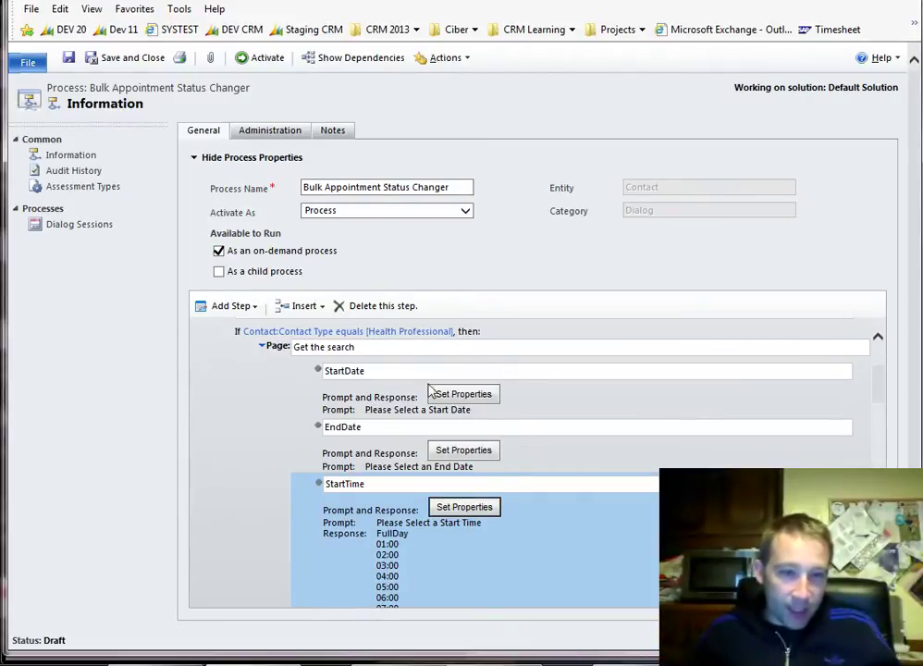
{"action": "scroll", "coordinate": [401, 431], "scroll_direction": "down", "scroll_amount": 1}
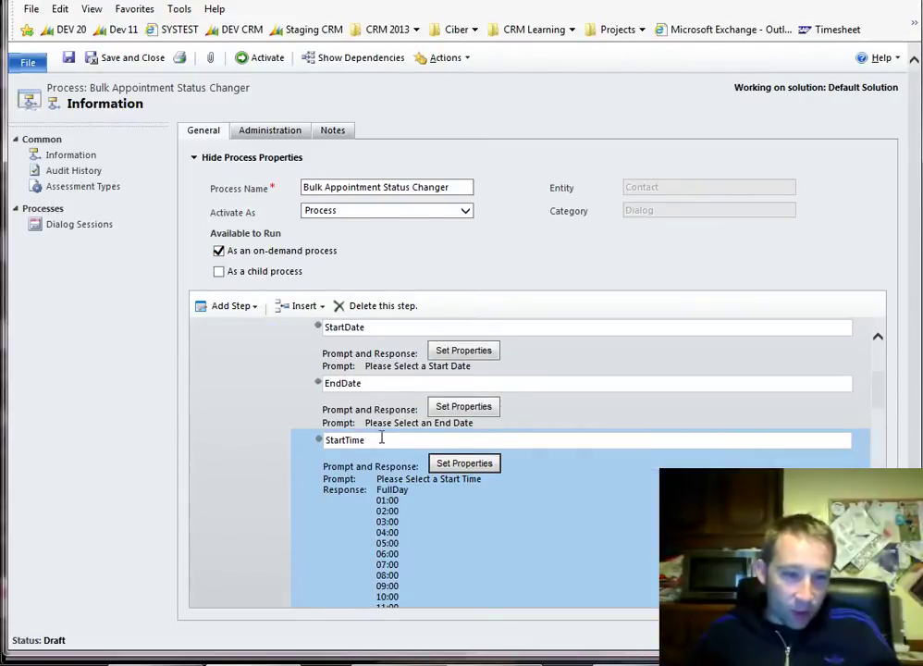
{"action": "scroll", "coordinate": [379, 435], "scroll_direction": "down", "scroll_amount": 1}
{"action": "scroll", "coordinate": [406, 458], "scroll_direction": "down", "scroll_amount": 7}
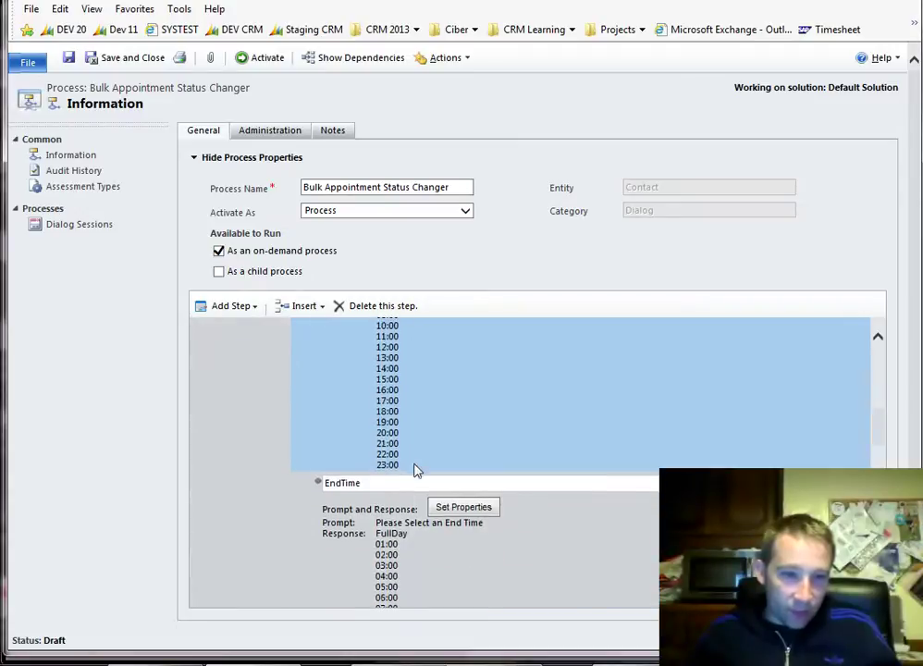
{"action": "left_click_drag", "start_coordinate": [408, 405], "coordinate": [411, 472]}
{"action": "scroll", "coordinate": [411, 471], "scroll_direction": "down", "scroll_amount": 5}
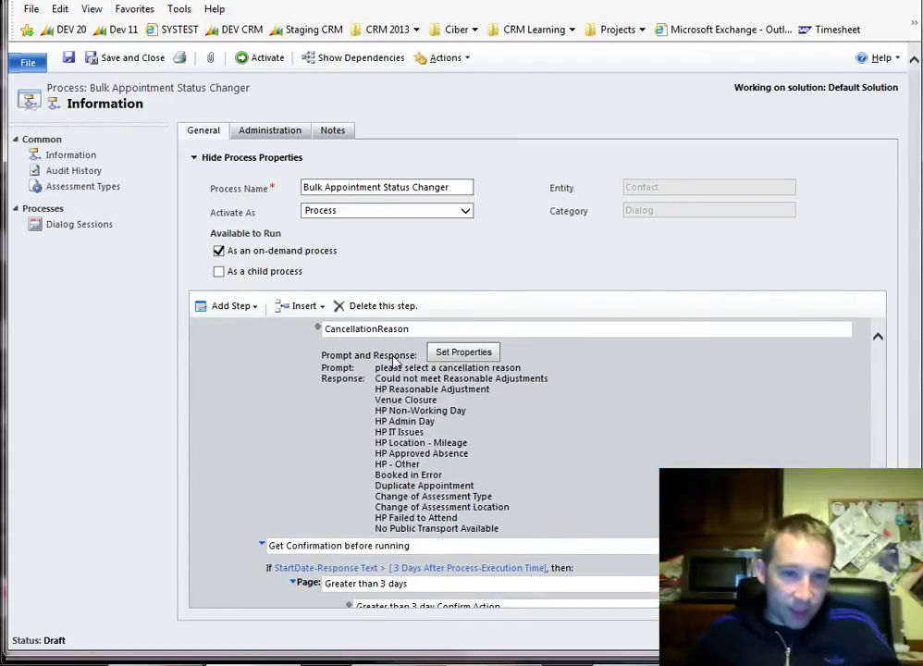
{"action": "scroll", "coordinate": [443, 434], "scroll_direction": "down", "scroll_amount": 2}
{"action": "scroll", "coordinate": [440, 444], "scroll_direction": "up", "scroll_amount": 1}
{"action": "scroll", "coordinate": [440, 445], "scroll_direction": "up", "scroll_amount": 1}
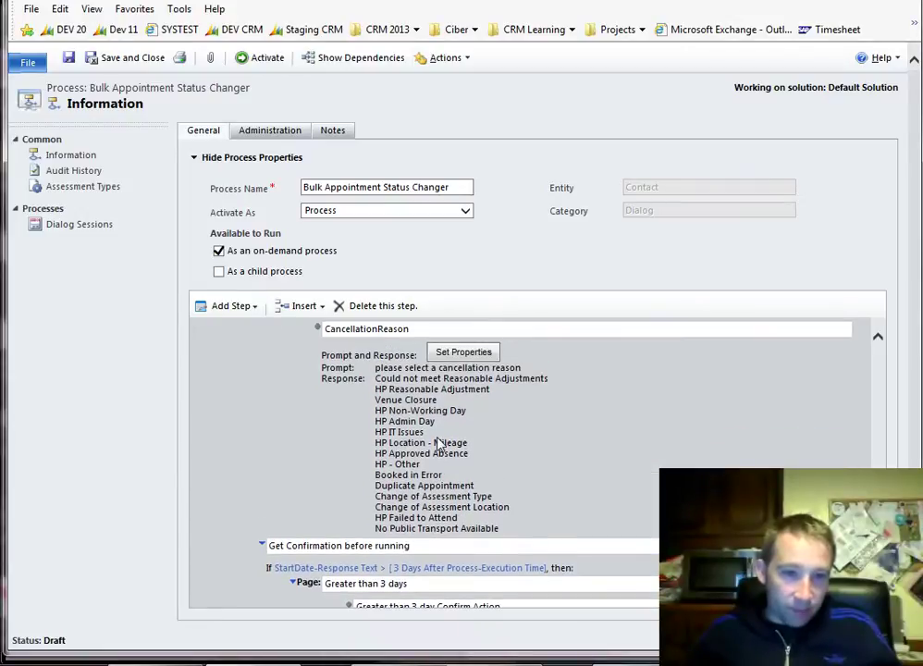
{"action": "scroll", "coordinate": [440, 444], "scroll_direction": "down", "scroll_amount": 4}
{"action": "scroll", "coordinate": [438, 436], "scroll_direction": "down", "scroll_amount": 1}
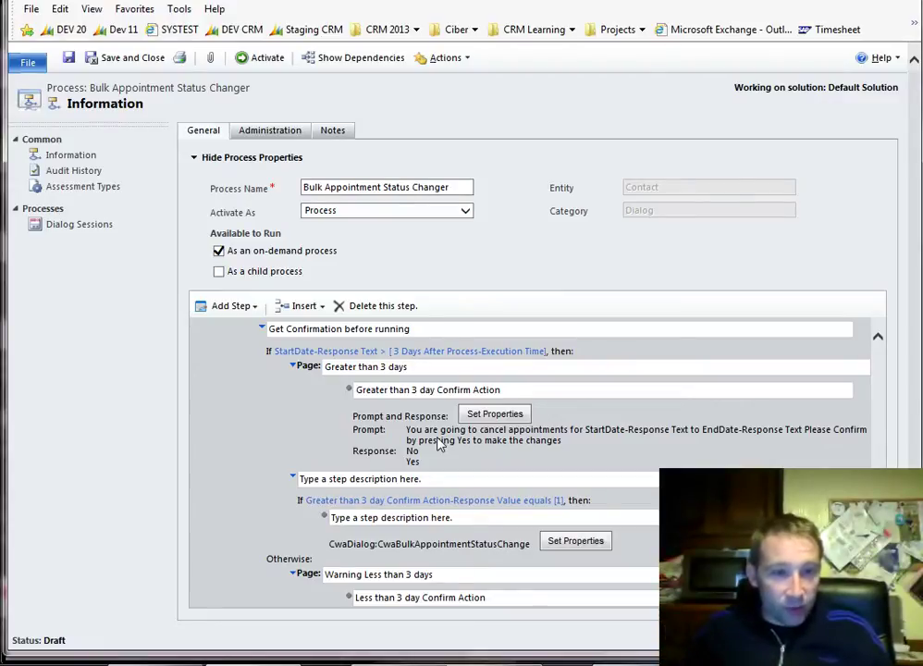
{"action": "scroll", "coordinate": [439, 444], "scroll_direction": "up", "scroll_amount": 1}
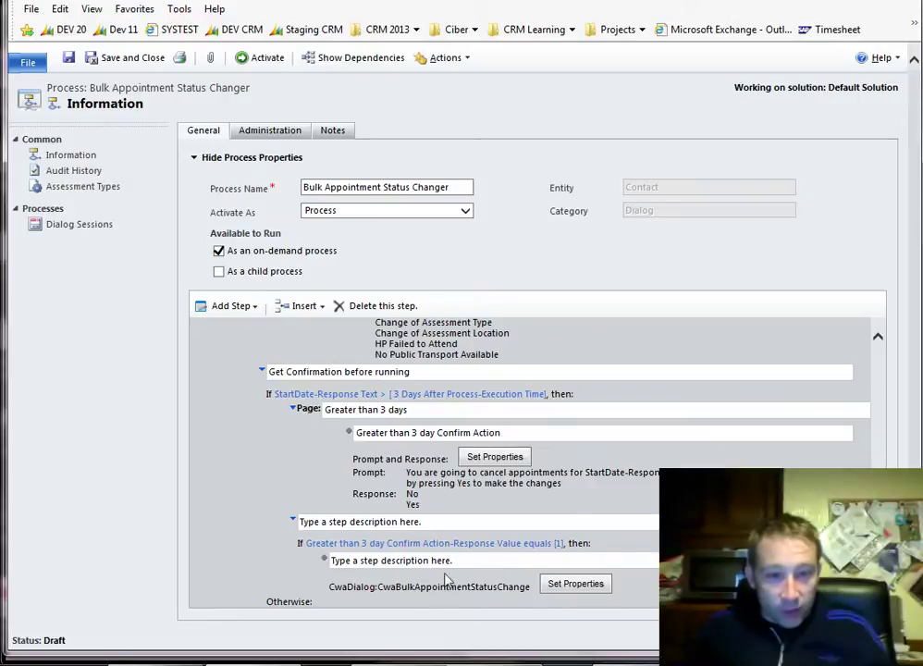
{"action": "scroll", "coordinate": [518, 518], "scroll_direction": "down", "scroll_amount": 1}
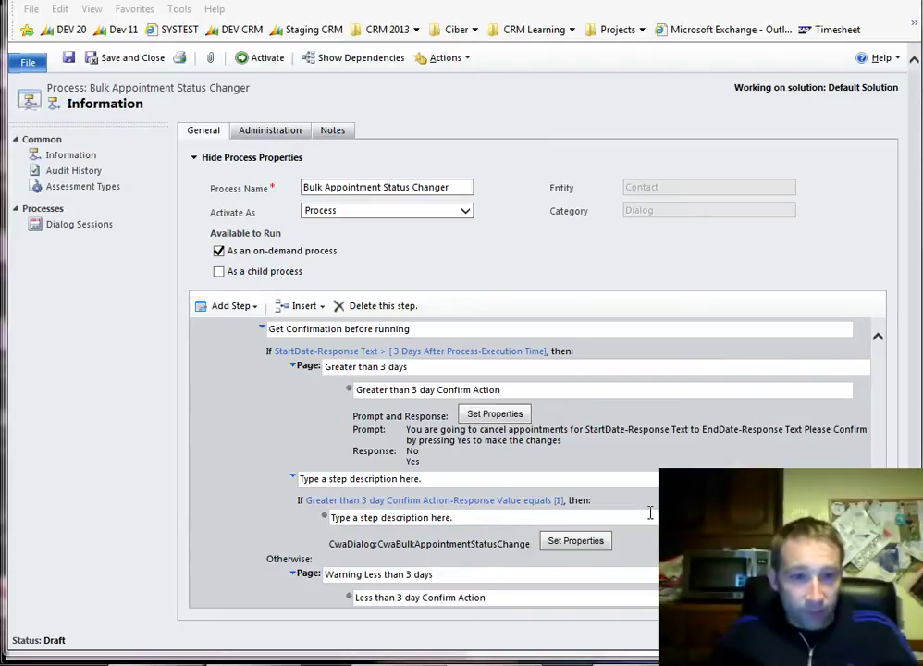
{"action": "left_click", "coordinate": [494, 413]}
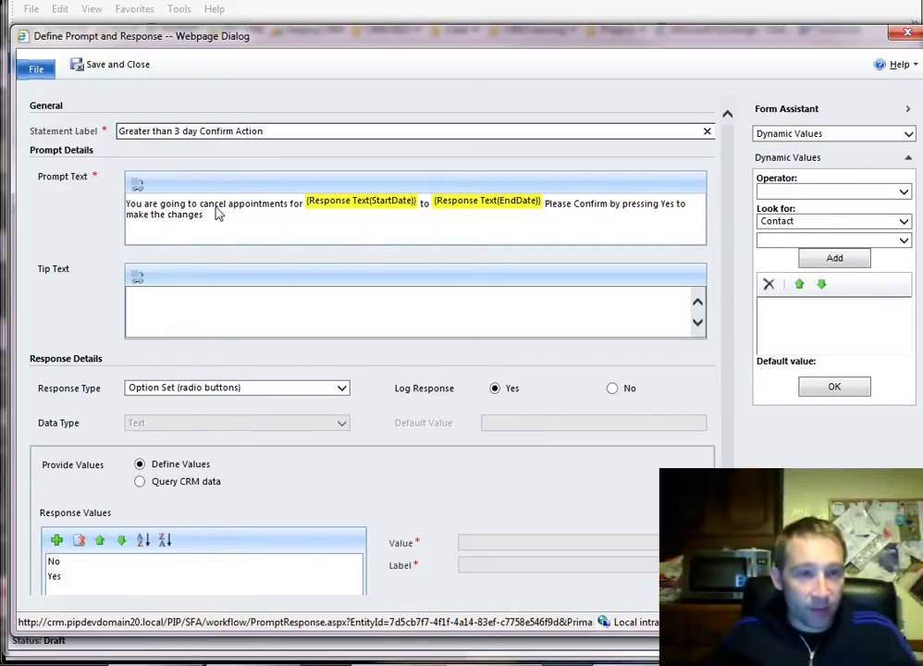
{"action": "left_click", "coordinate": [284, 211]}
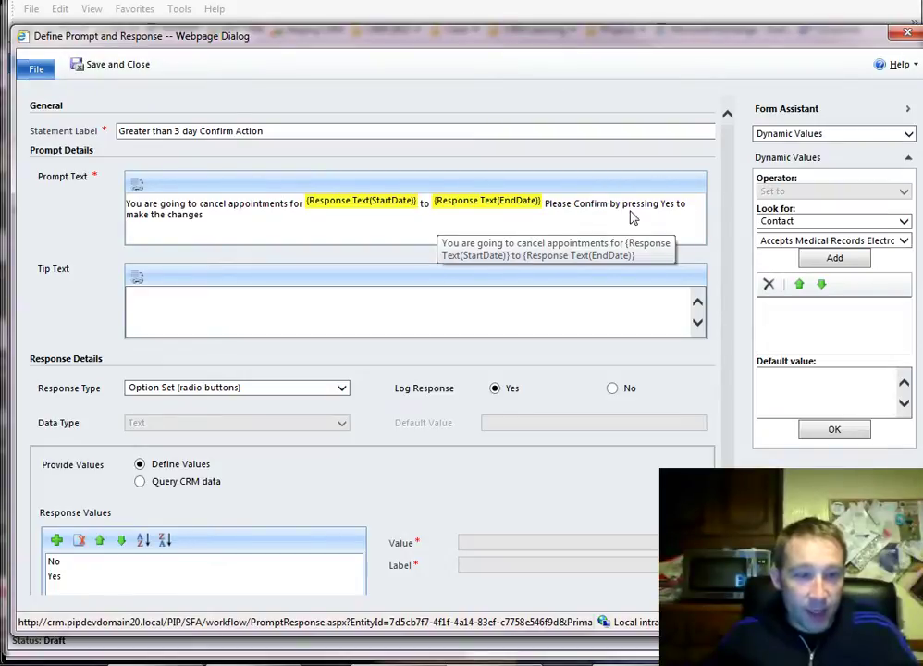
{"action": "scroll", "coordinate": [416, 361], "scroll_direction": "down", "scroll_amount": 1}
{"action": "scroll", "coordinate": [508, 287], "scroll_direction": "up", "scroll_amount": 1}
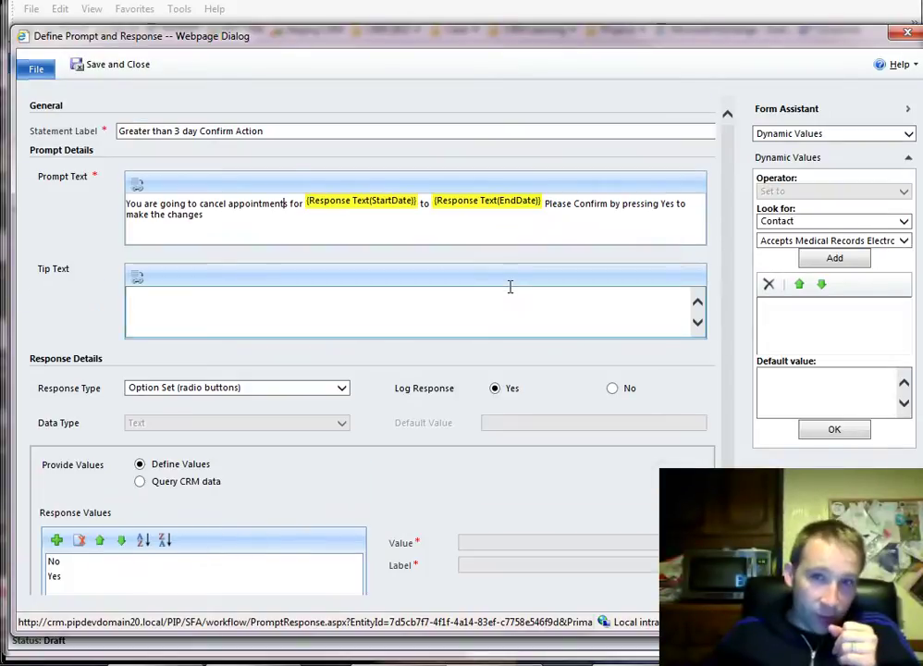
{"action": "left_click", "coordinate": [907, 35]}
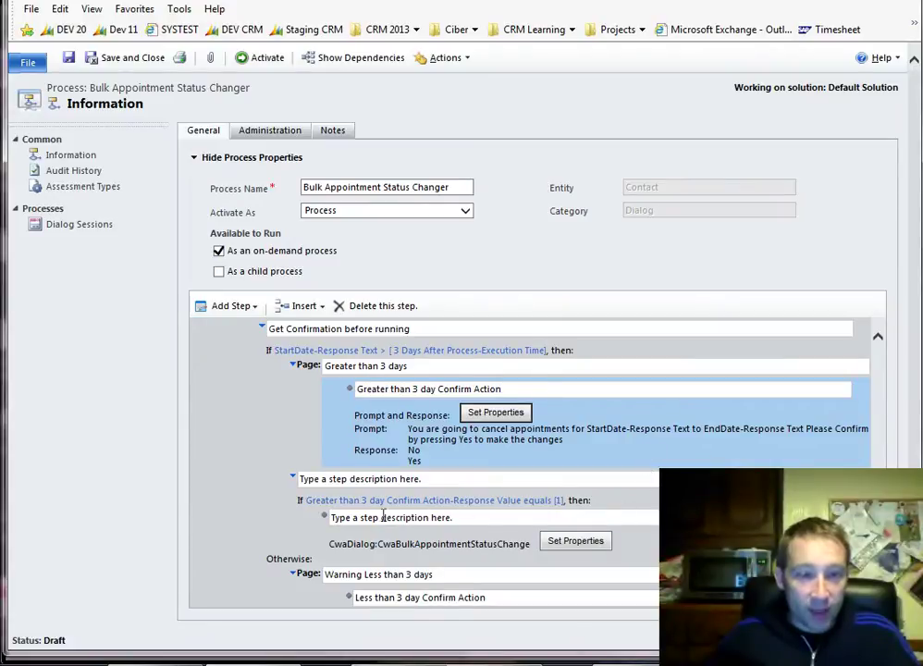
Scroll through the process steps to bring up the CwaBulkAppointmentStatusChange step's input properties.
{"action": "scroll", "coordinate": [383, 516], "scroll_direction": "down", "scroll_amount": 1}
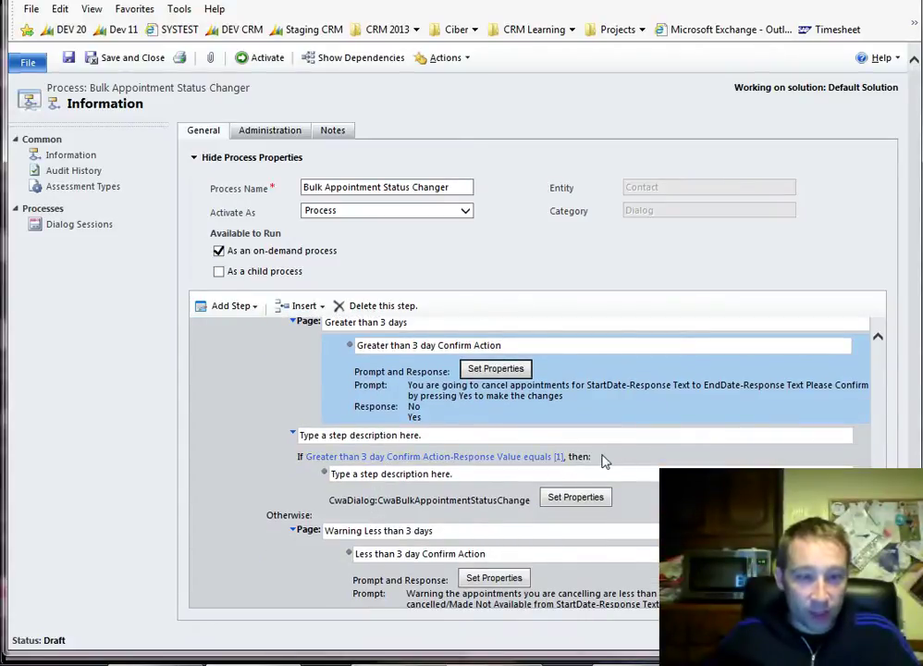
{"action": "scroll", "coordinate": [684, 461], "scroll_direction": "down", "scroll_amount": 2}
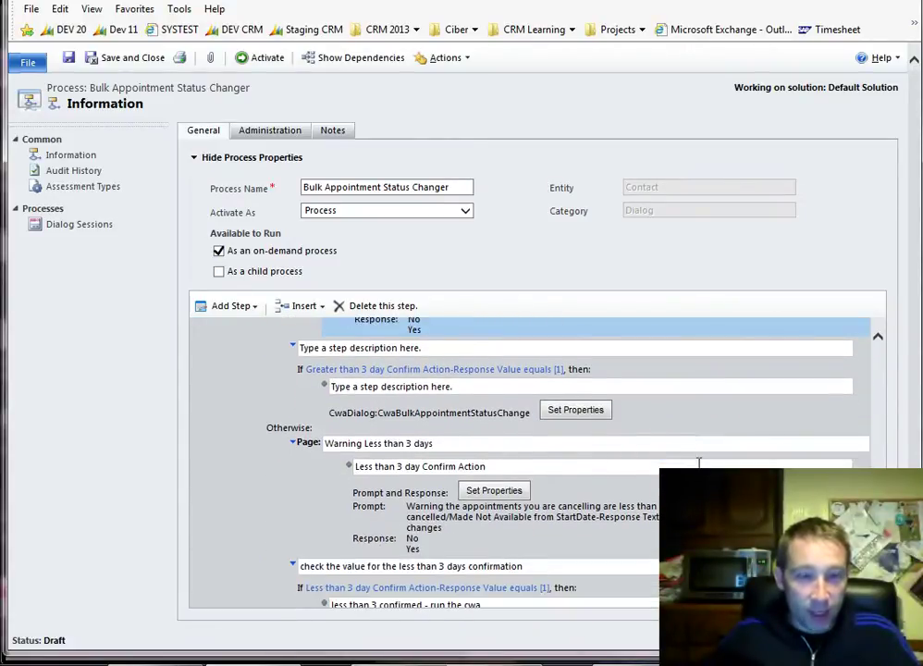
{"action": "scroll", "coordinate": [698, 464], "scroll_direction": "up", "scroll_amount": 1}
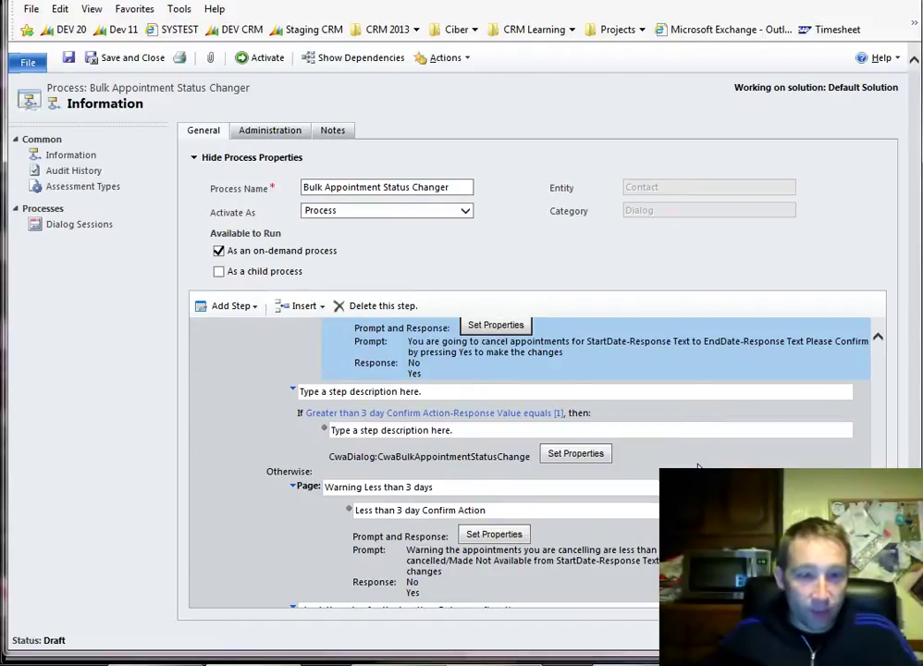
{"action": "scroll", "coordinate": [698, 464], "scroll_direction": "down", "scroll_amount": 1}
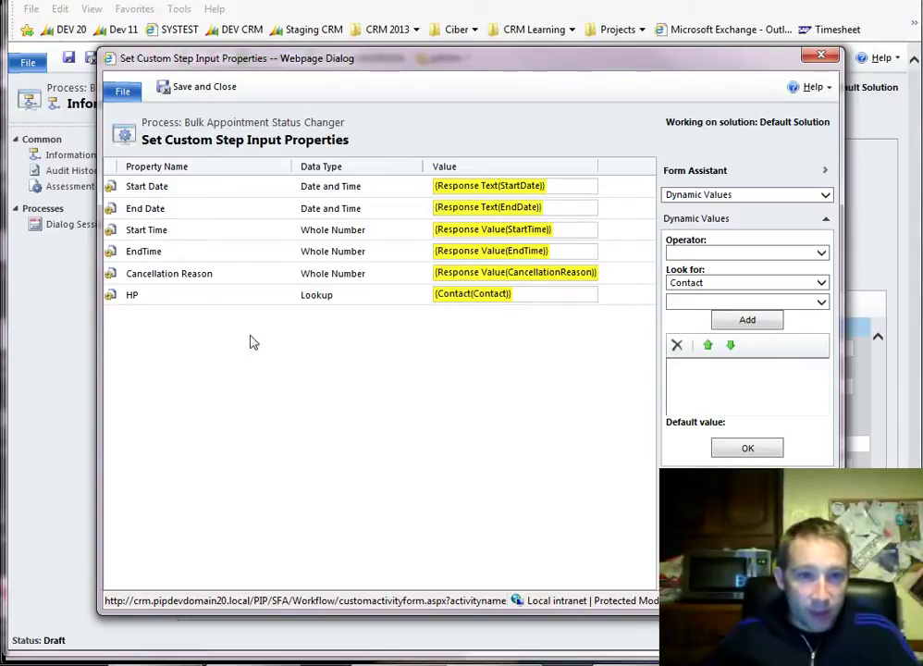
Check the StartDate, EndDate and StartTime values mapped into the first custom step, then close it.
{"action": "left_click", "coordinate": [507, 188]}
{"action": "left_click", "coordinate": [524, 207]}
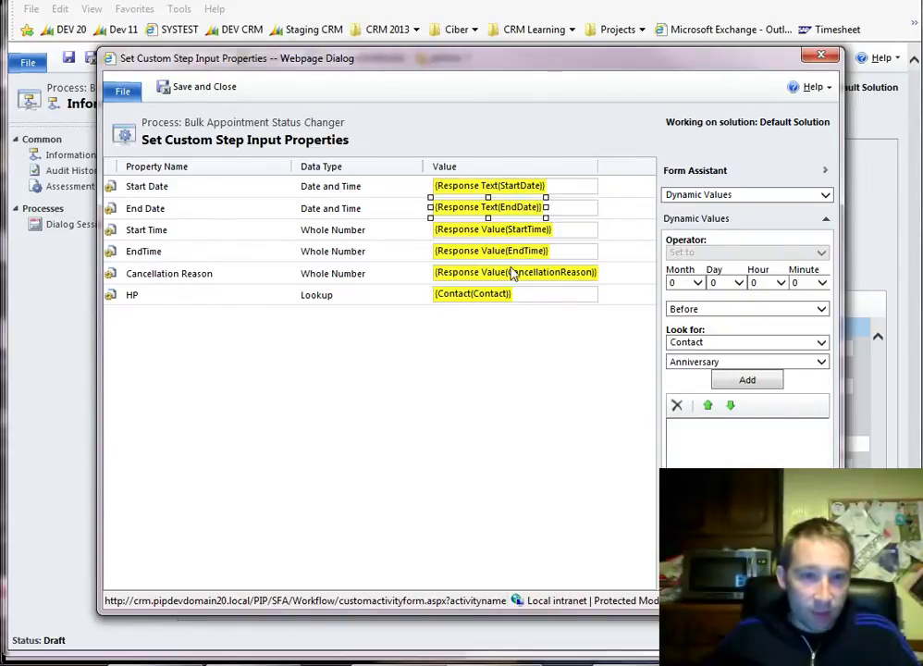
{"action": "left_click", "coordinate": [513, 231]}
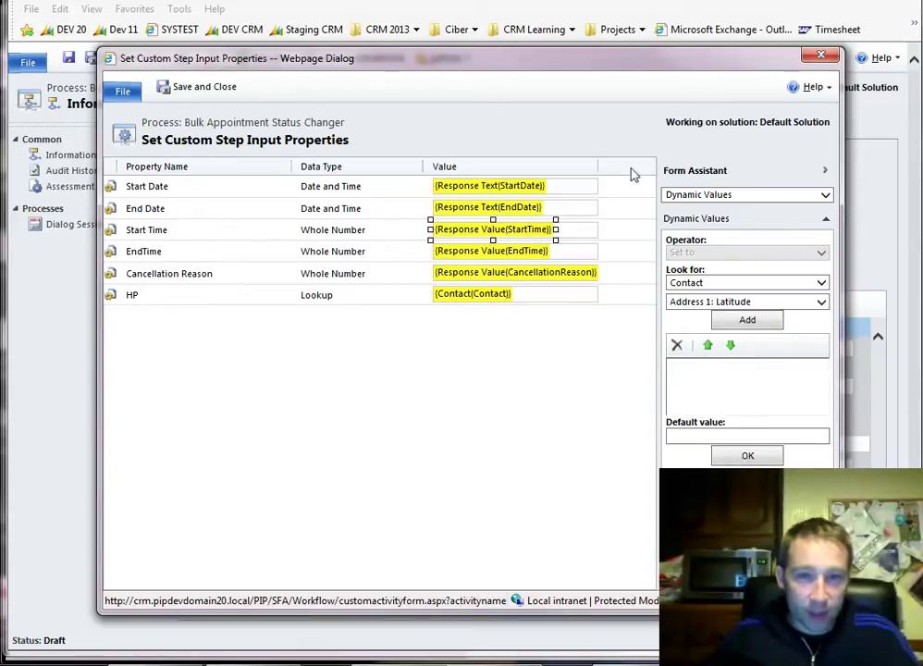
{"action": "left_click", "coordinate": [817, 57]}
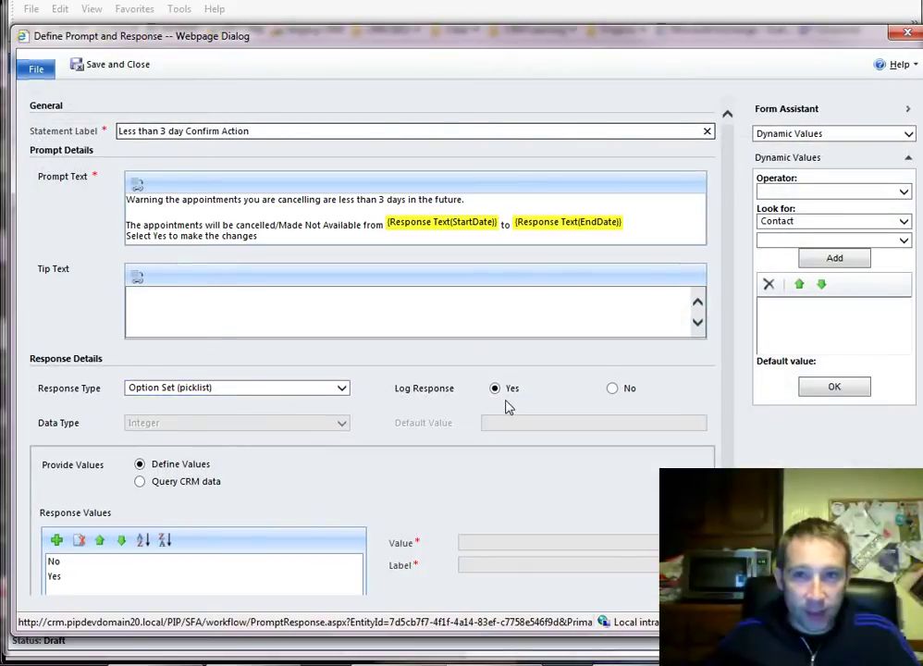
Close the less-than-3-days prompt and review the second custom step's StartDate and Contact mappings.
{"action": "scroll", "coordinate": [506, 406], "scroll_direction": "down", "scroll_amount": 2}
{"action": "left_click", "coordinate": [907, 33]}
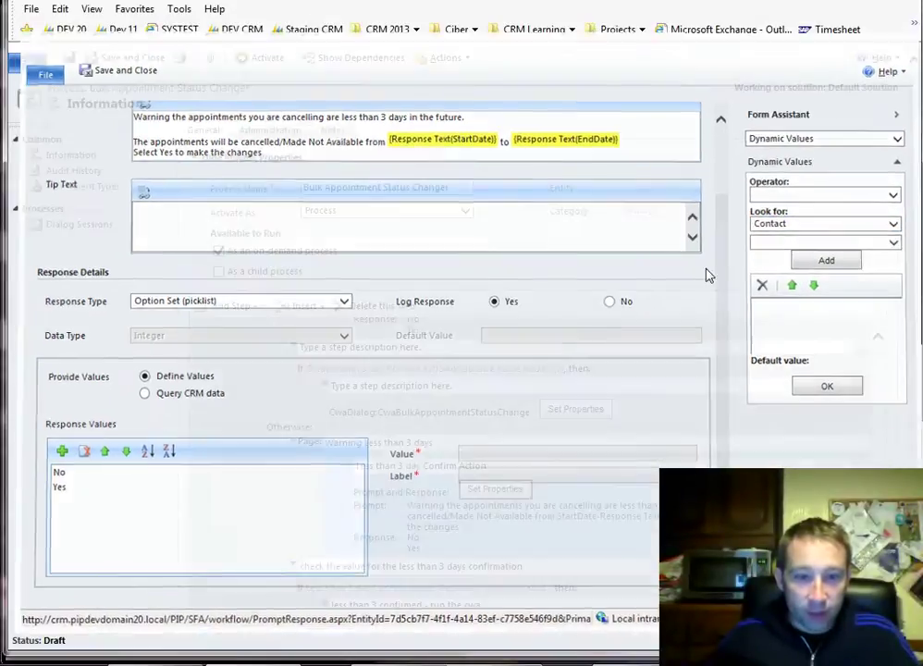
{"action": "scroll", "coordinate": [531, 524], "scroll_direction": "down", "scroll_amount": 2}
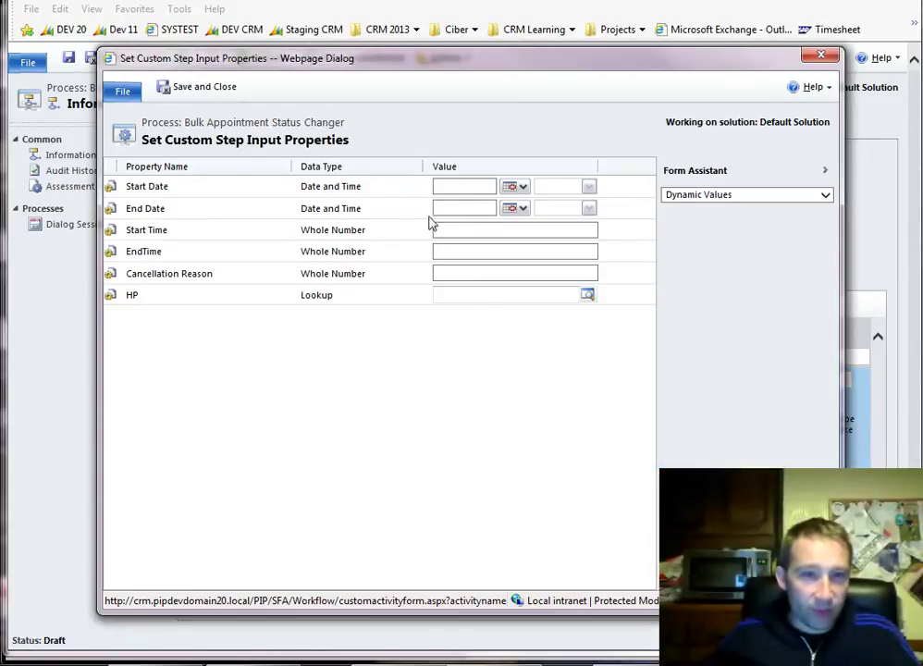
{"action": "left_click", "coordinate": [472, 186]}
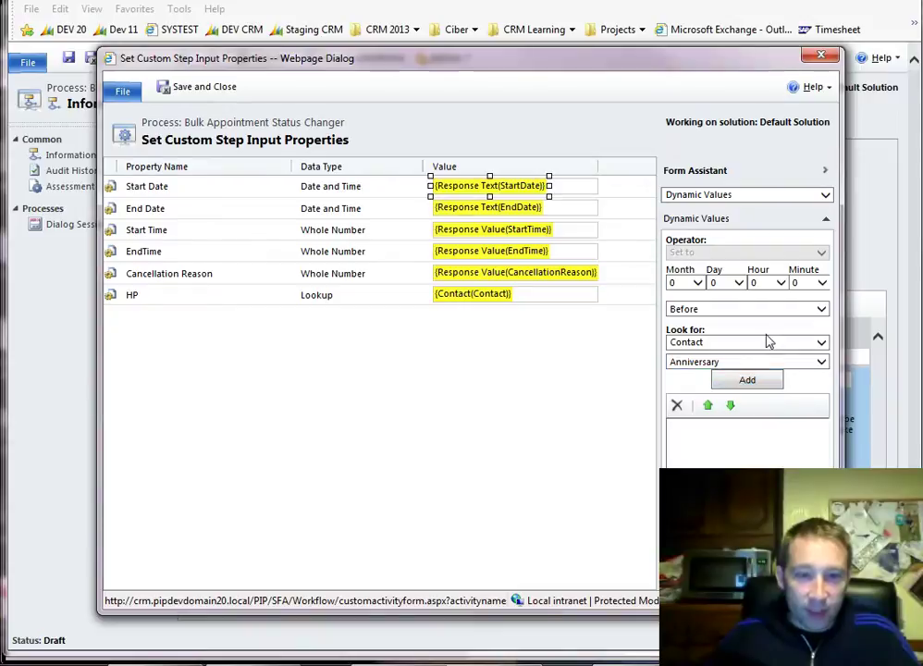
{"action": "left_click", "coordinate": [783, 361]}
{"action": "scroll", "coordinate": [783, 370], "scroll_direction": "down", "scroll_amount": 2}
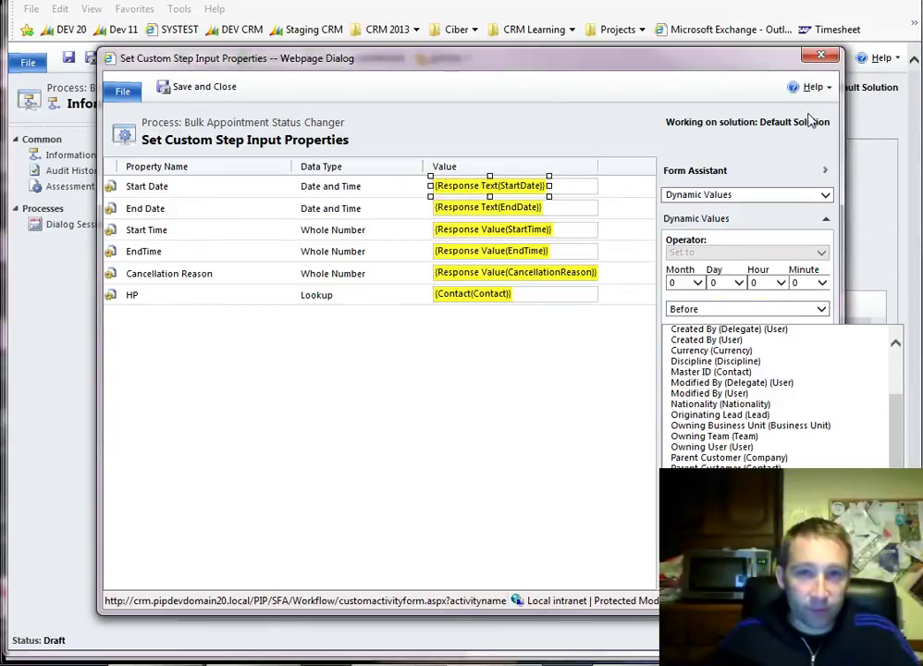
{"action": "left_click", "coordinate": [818, 55]}
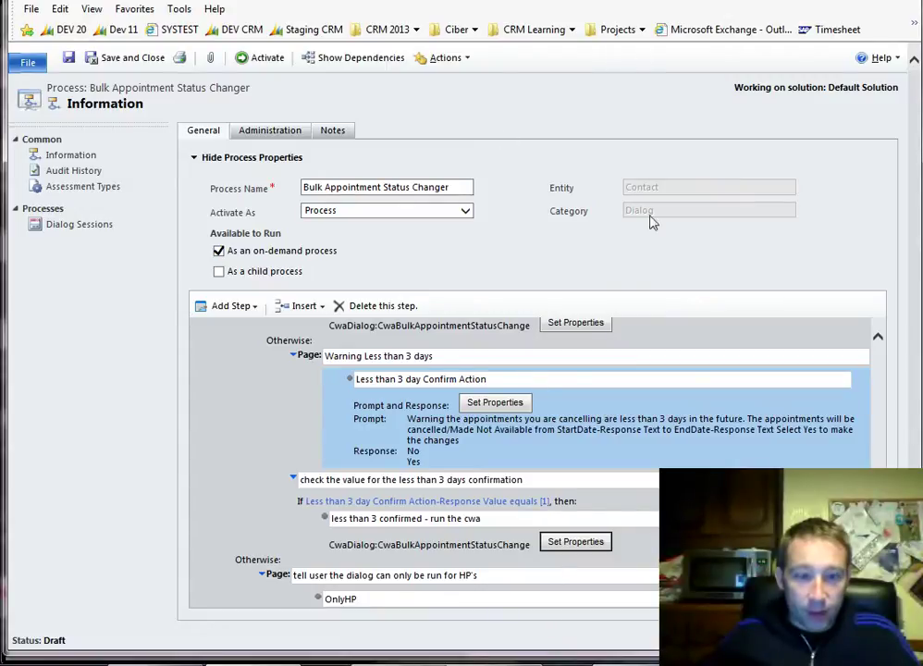
Switch to the CRM 2011/2013 blog post in Chrome and scroll down to its code listing.
{"action": "left_click", "coordinate": [361, 605]}
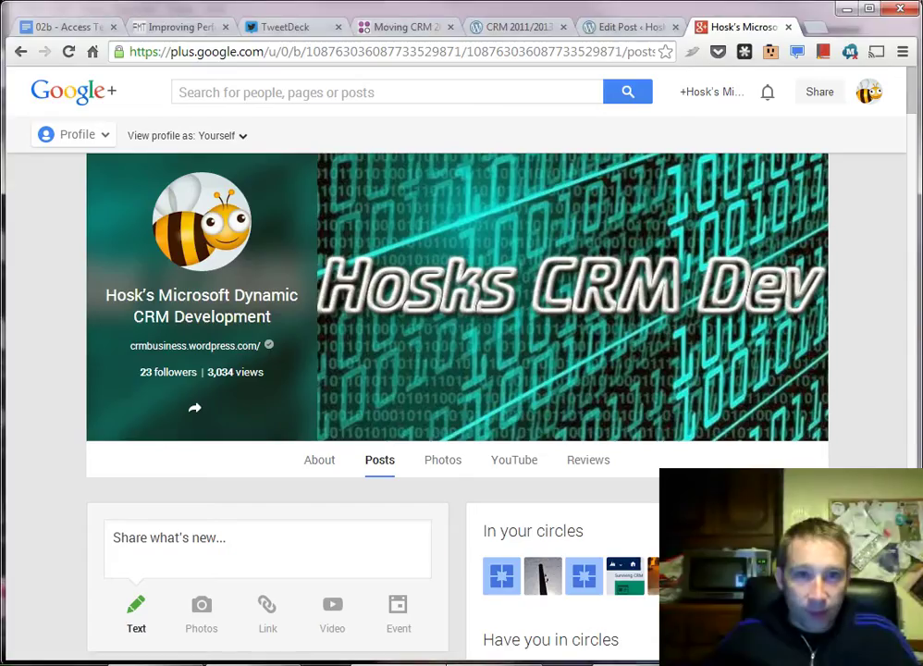
{"action": "left_click", "coordinate": [486, 28]}
{"action": "scroll", "coordinate": [460, 355], "scroll_direction": "down", "scroll_amount": 10}
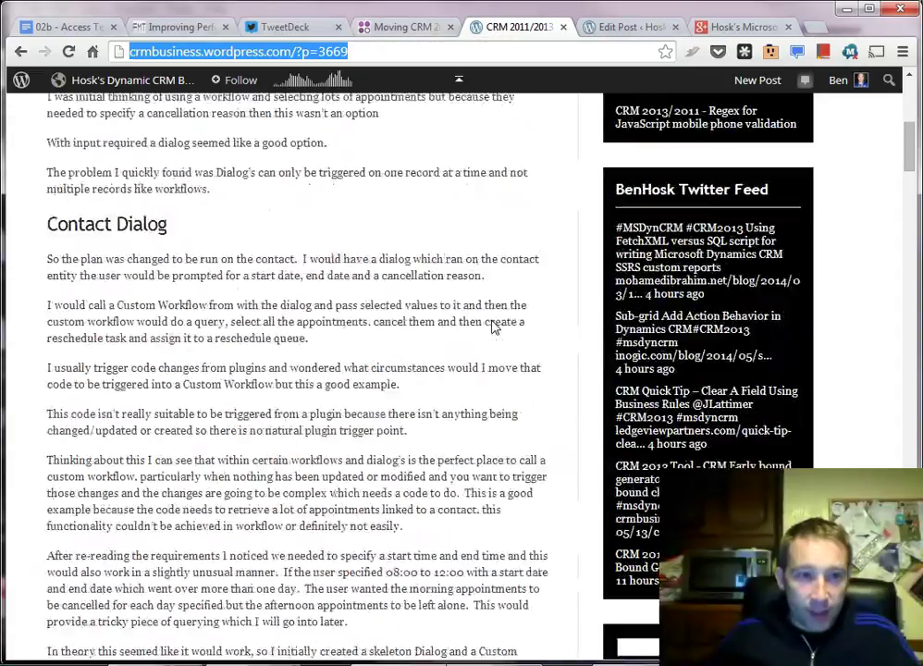
{"action": "scroll", "coordinate": [460, 355], "scroll_direction": "down", "scroll_amount": 20}
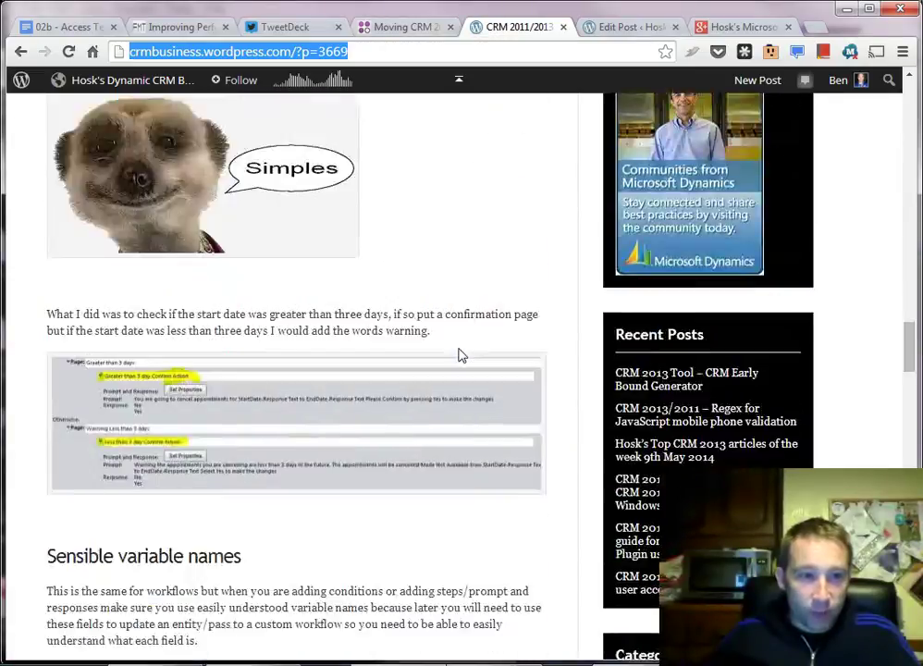
{"action": "scroll", "coordinate": [460, 355], "scroll_direction": "down", "scroll_amount": 6}
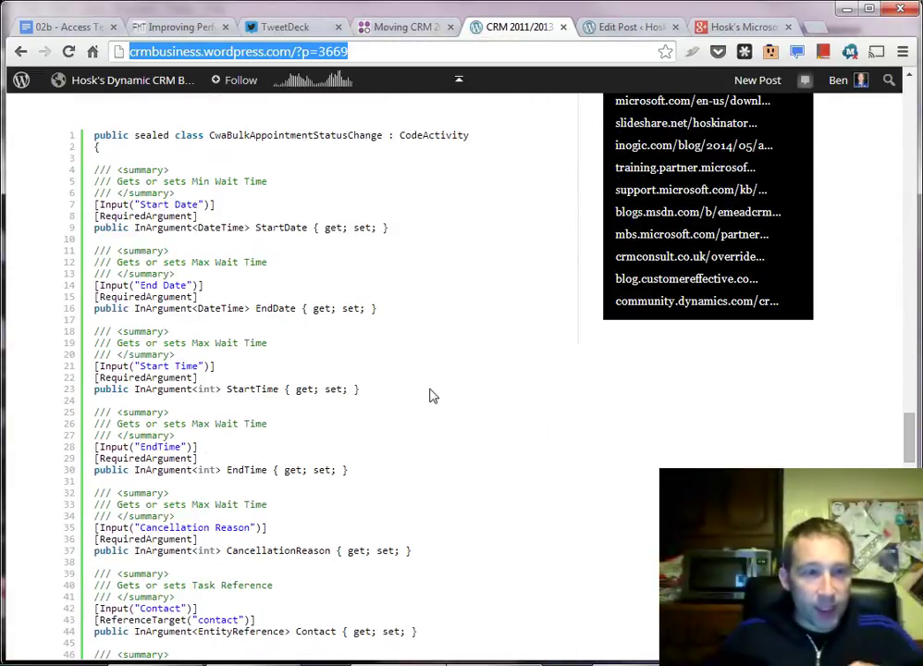
{"action": "left_click", "coordinate": [440, 398]}
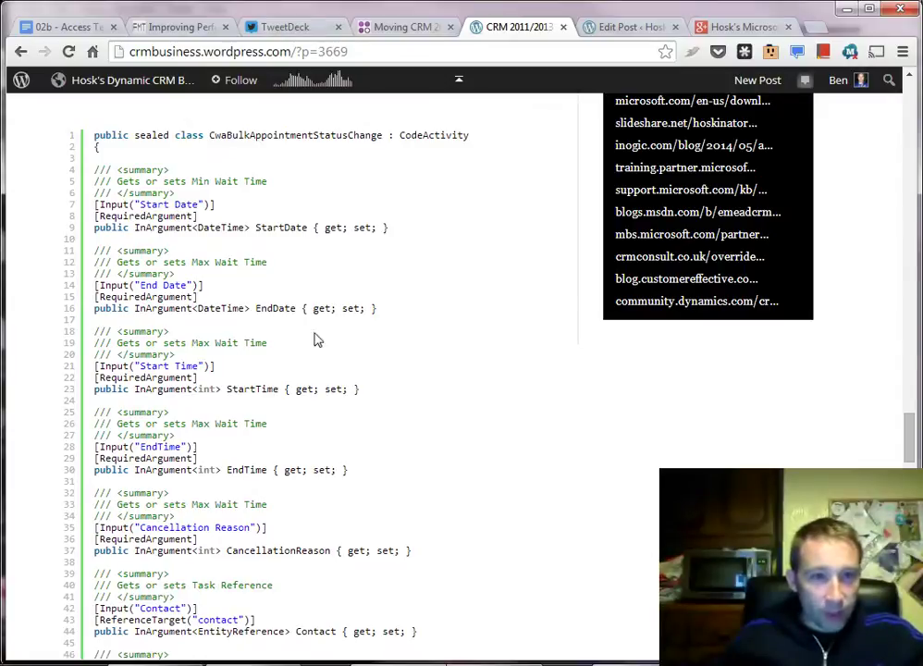
Highlight the word CodeActivity on line 1 of the CwaBulkAppointmentStatusChange code.
{"action": "double_click", "coordinate": [421, 134]}
{"action": "double_click", "coordinate": [421, 134]}
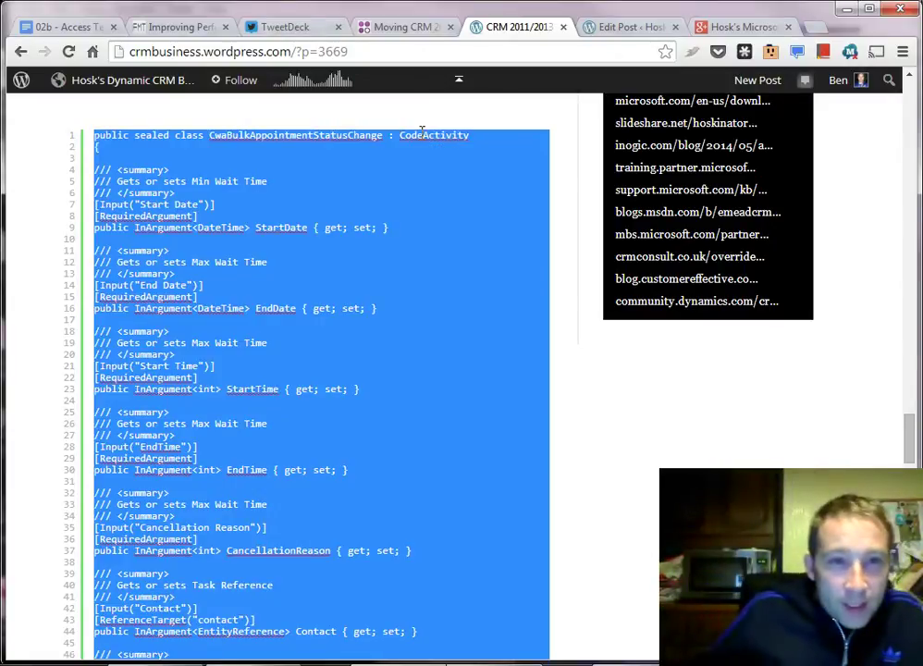
{"action": "left_click", "coordinate": [423, 236]}
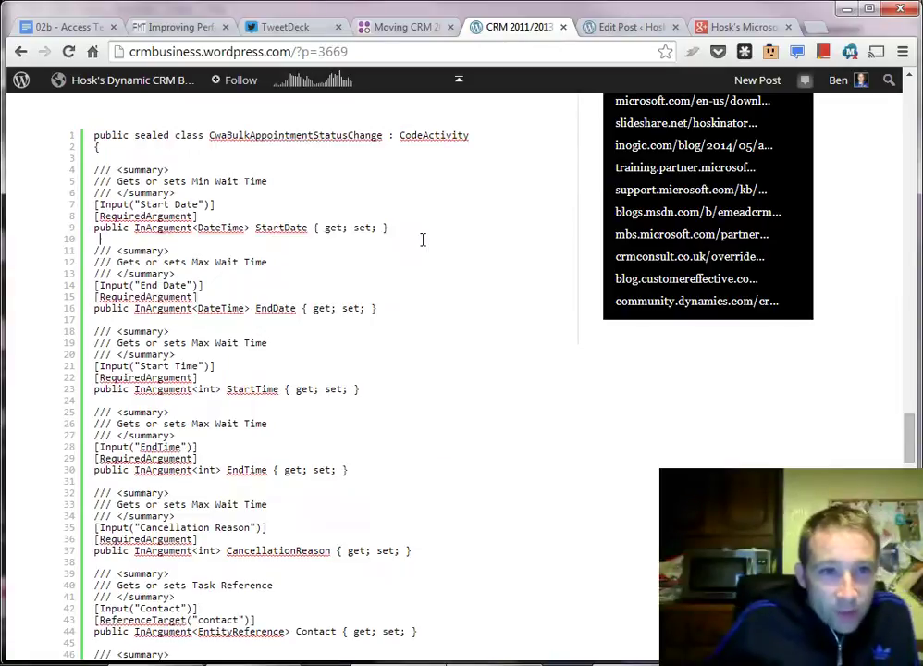
{"action": "double_click", "coordinate": [433, 136]}
{"action": "scroll", "coordinate": [354, 296], "scroll_direction": "down", "scroll_amount": 5}
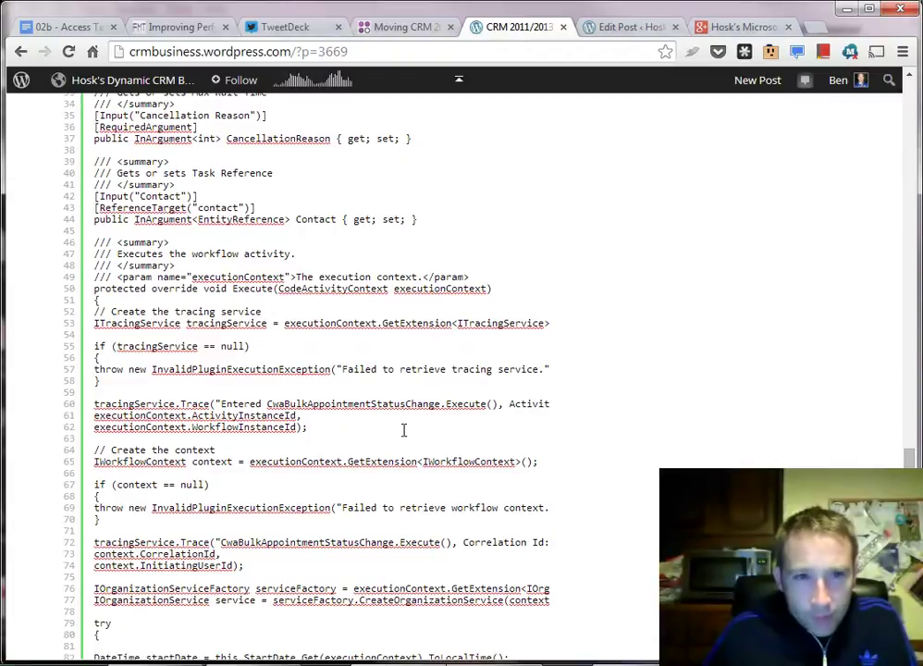
{"action": "scroll", "coordinate": [403, 429], "scroll_direction": "down", "scroll_amount": 1}
{"action": "scroll", "coordinate": [403, 429], "scroll_direction": "up", "scroll_amount": 7}
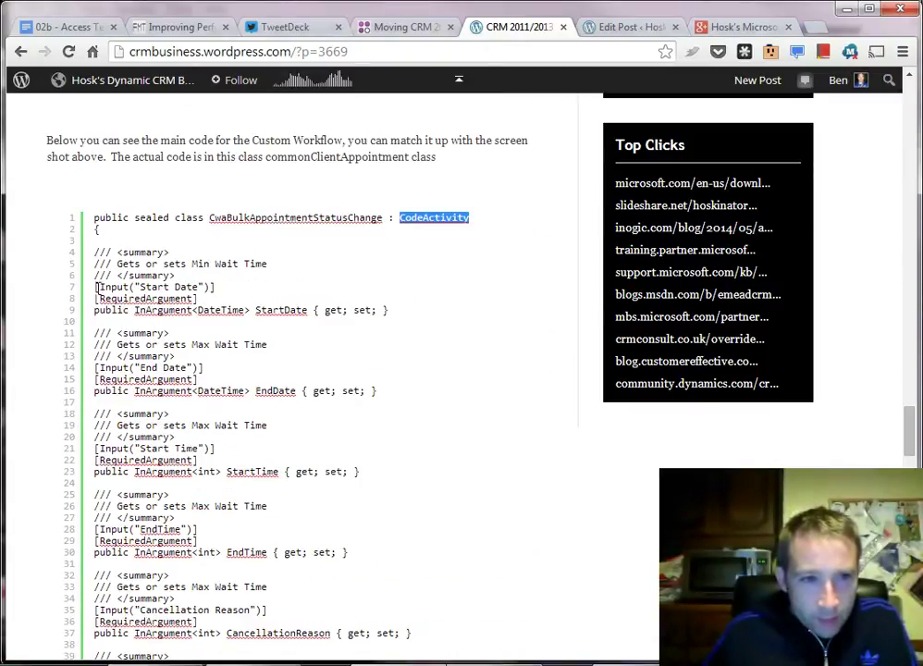
Highlight the Input and RequiredArgument attributes on lines 7 and 8 of the code.
{"action": "left_click", "coordinate": [94, 289]}
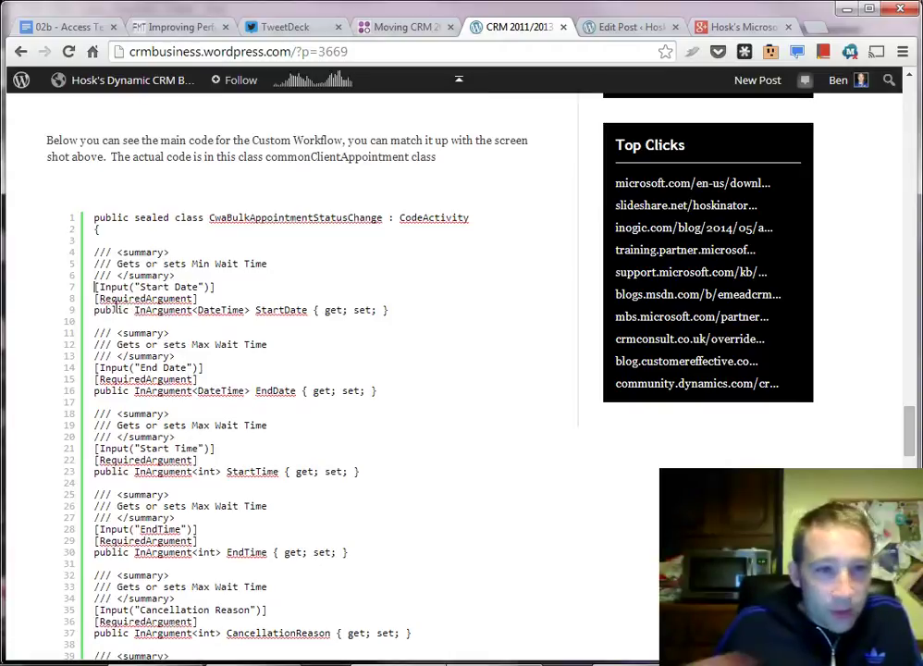
{"action": "double_click", "coordinate": [116, 288]}
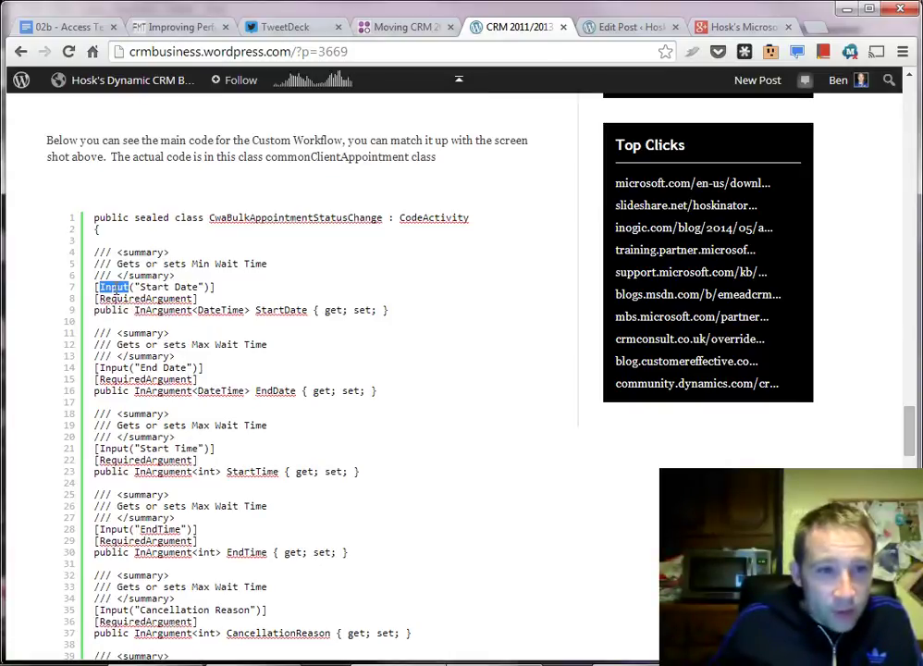
{"action": "double_click", "coordinate": [143, 298]}
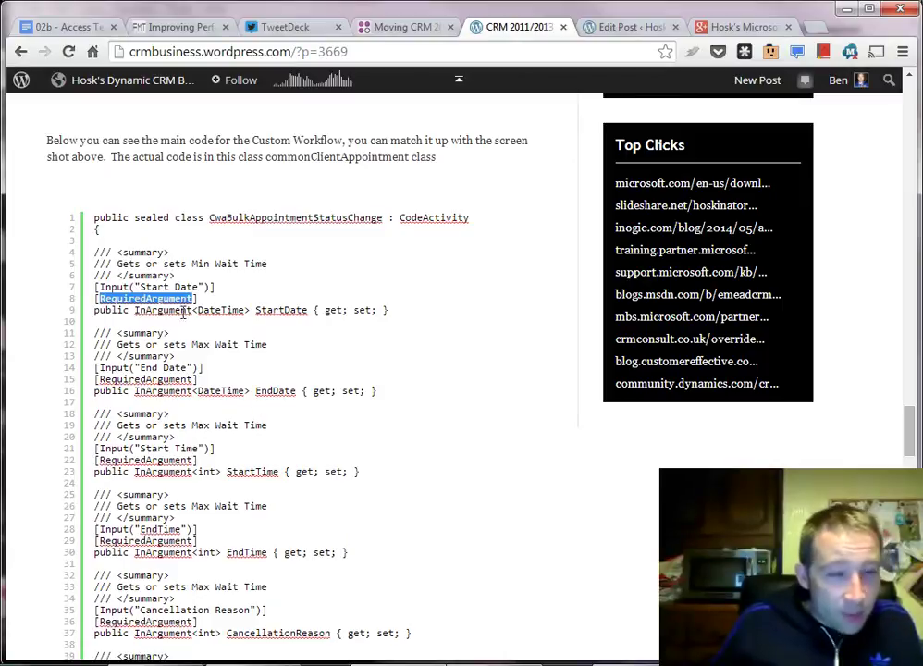
{"action": "left_click", "coordinate": [157, 311]}
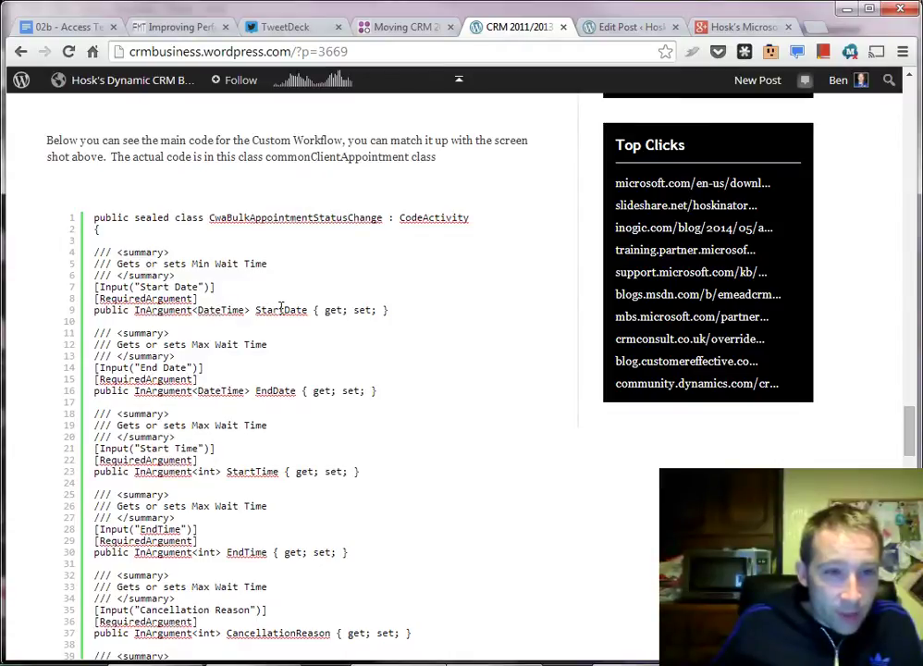
Scroll the post down to line 100, the end of the main code block.
{"action": "scroll", "coordinate": [166, 330], "scroll_direction": "down", "scroll_amount": 1}
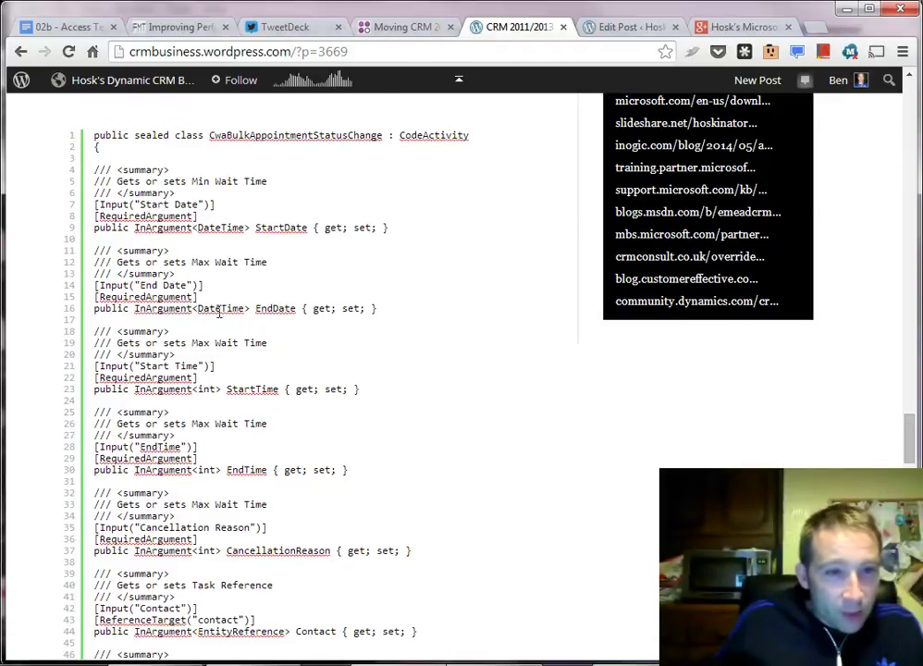
{"action": "scroll", "coordinate": [219, 346], "scroll_direction": "down", "scroll_amount": 1}
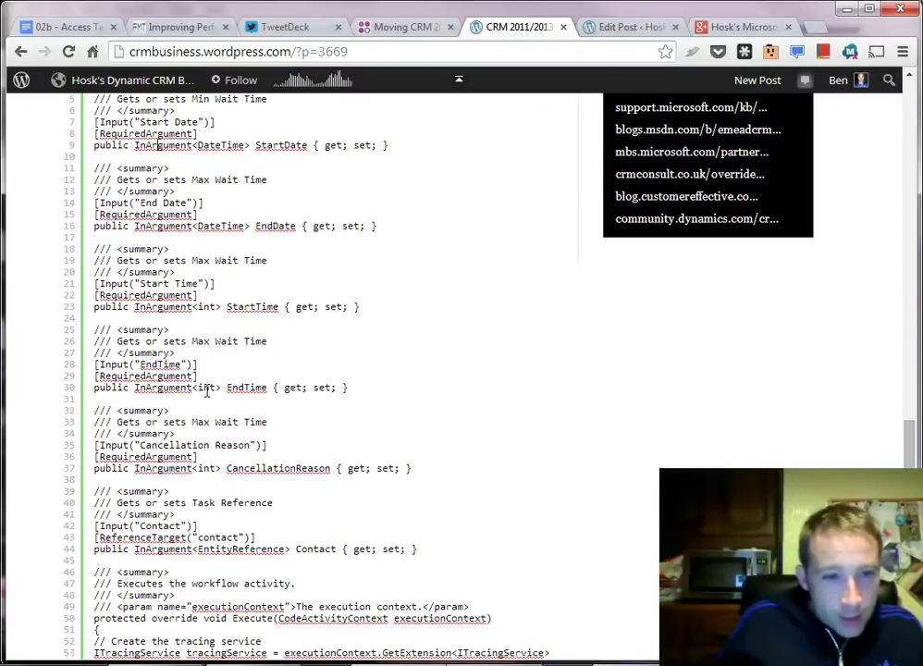
{"action": "scroll", "coordinate": [201, 489], "scroll_direction": "down", "scroll_amount": 1}
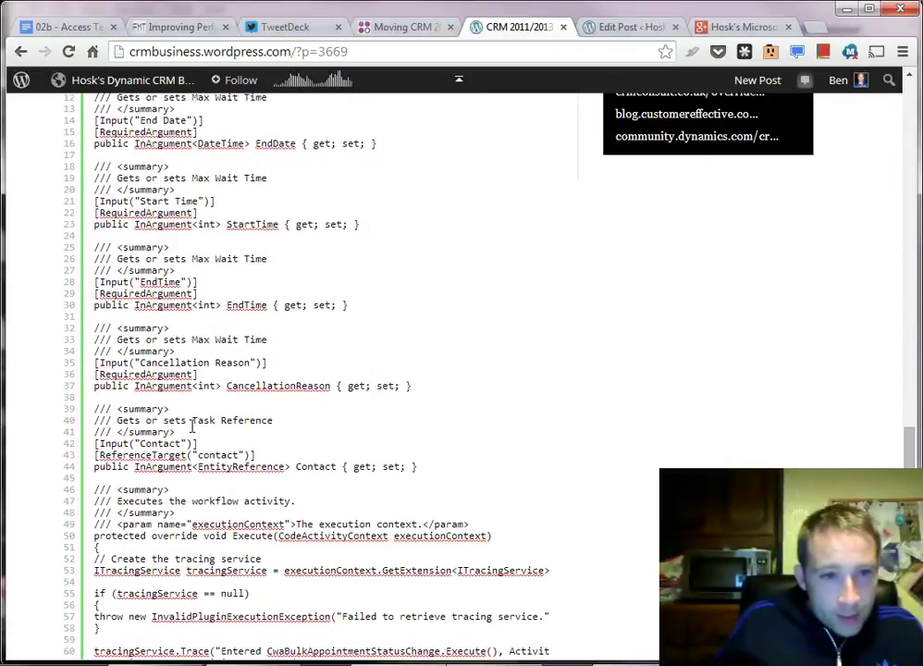
{"action": "scroll", "coordinate": [191, 423], "scroll_direction": "down", "scroll_amount": 2}
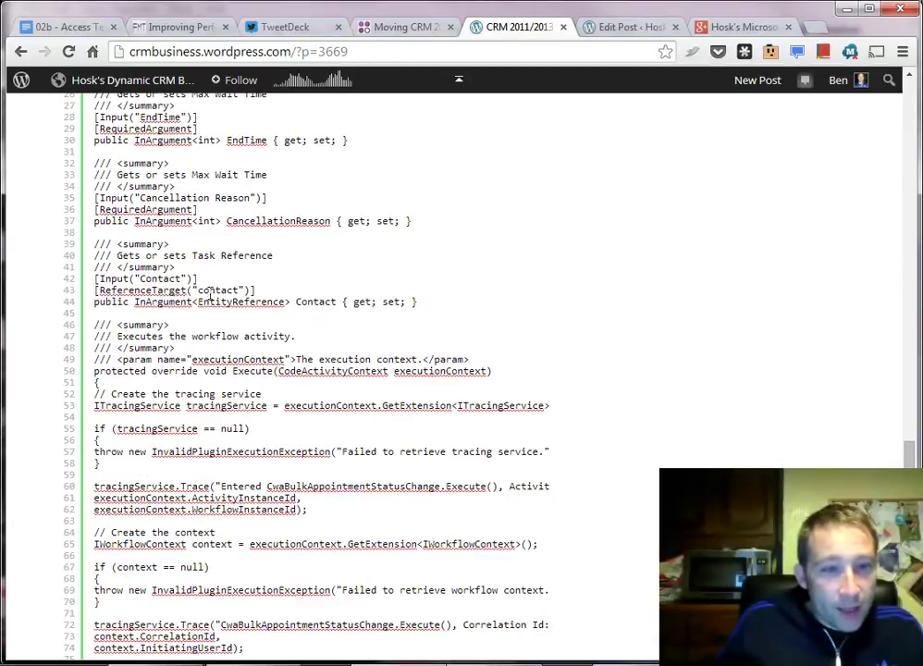
{"action": "scroll", "coordinate": [191, 310], "scroll_direction": "down", "scroll_amount": 6}
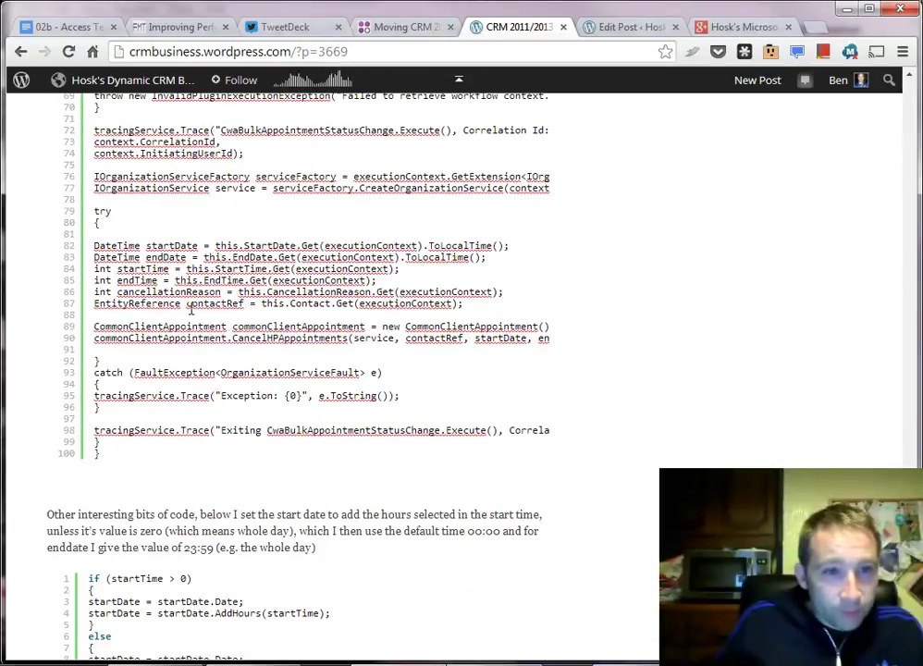
Highlight the commonClientAppointment variable and service argument on lines 89 and 90.
{"action": "scroll", "coordinate": [147, 293], "scroll_direction": "up", "scroll_amount": 1}
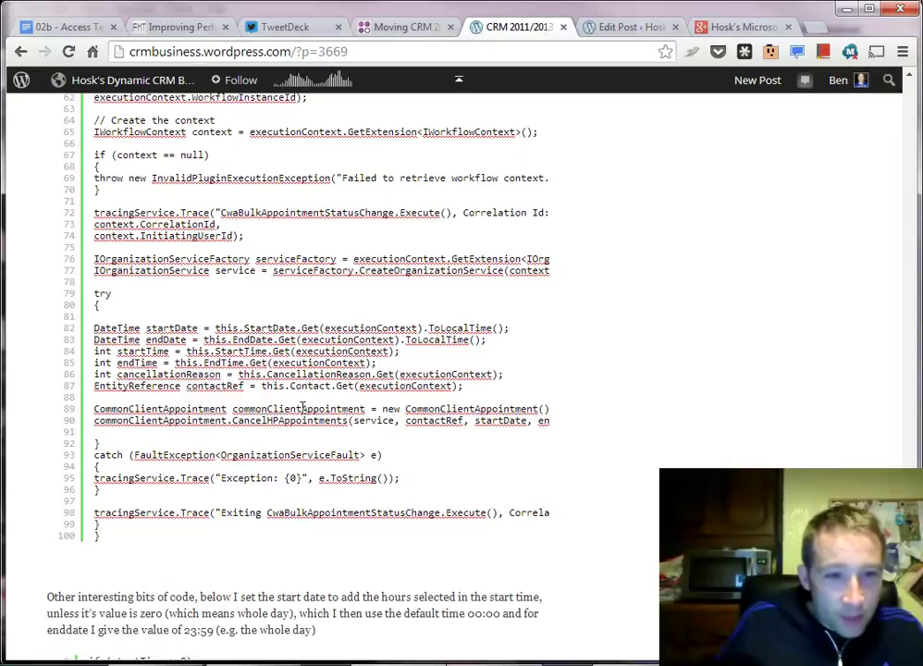
{"action": "double_click", "coordinate": [274, 408]}
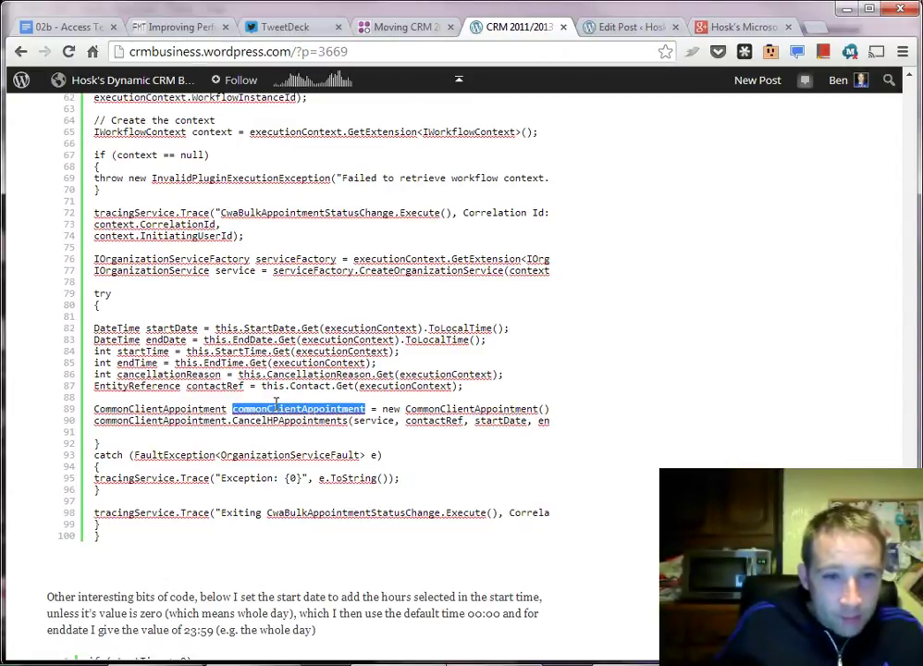
{"action": "double_click", "coordinate": [372, 420]}
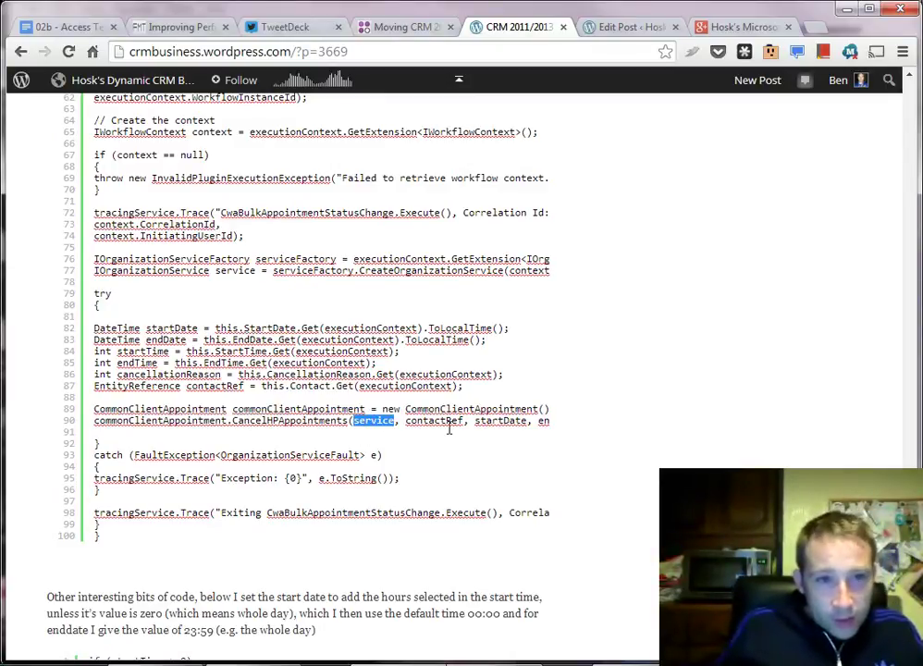
{"action": "left_click", "coordinate": [457, 461]}
Select the code from line 69 to line 90, then scroll down to the date snippet.
{"action": "scroll", "coordinate": [460, 468], "scroll_direction": "down", "scroll_amount": 1}
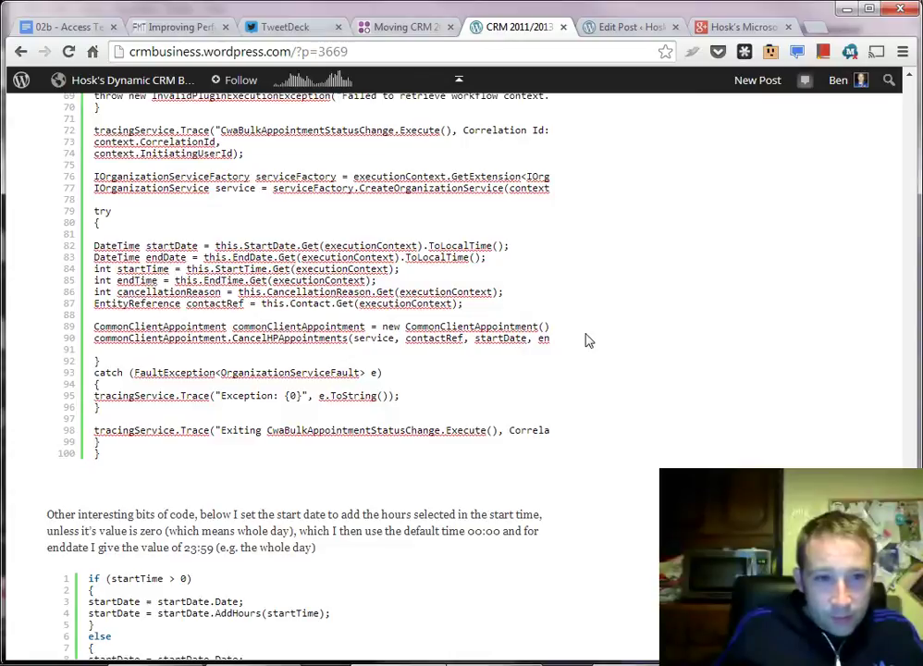
{"action": "left_click_drag", "start_coordinate": [530, 337], "coordinate": [552, 352]}
{"action": "left_click_drag", "start_coordinate": [365, 474], "coordinate": [439, 467]}
{"action": "left_click", "coordinate": [233, 337]}
{"action": "scroll", "coordinate": [262, 428], "scroll_direction": "down", "scroll_amount": 4}
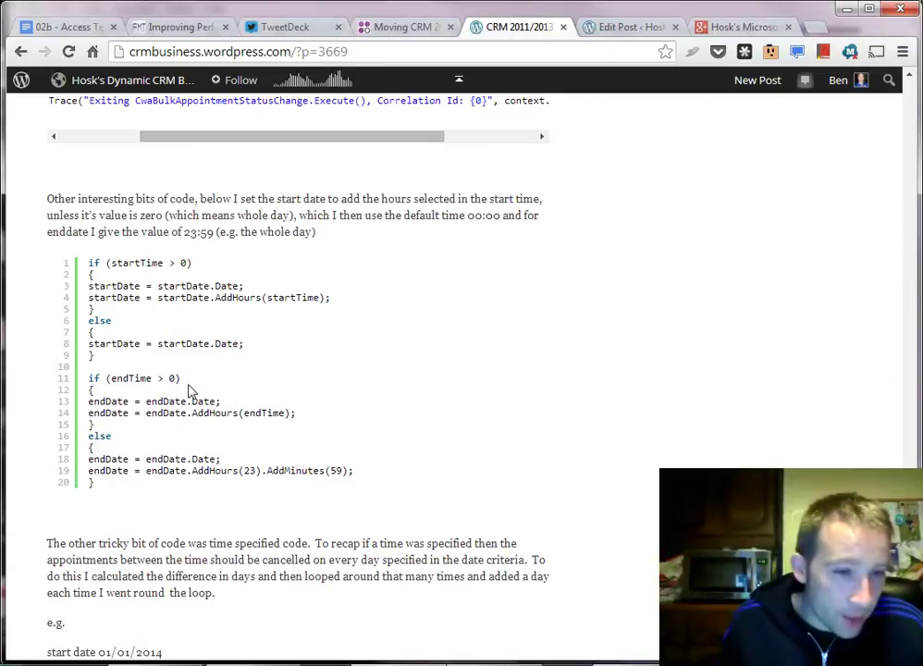
Highlight the 23 in AddHours(23) within the date snippet.
{"action": "left_click_drag", "start_coordinate": [244, 470], "coordinate": [252, 469]}
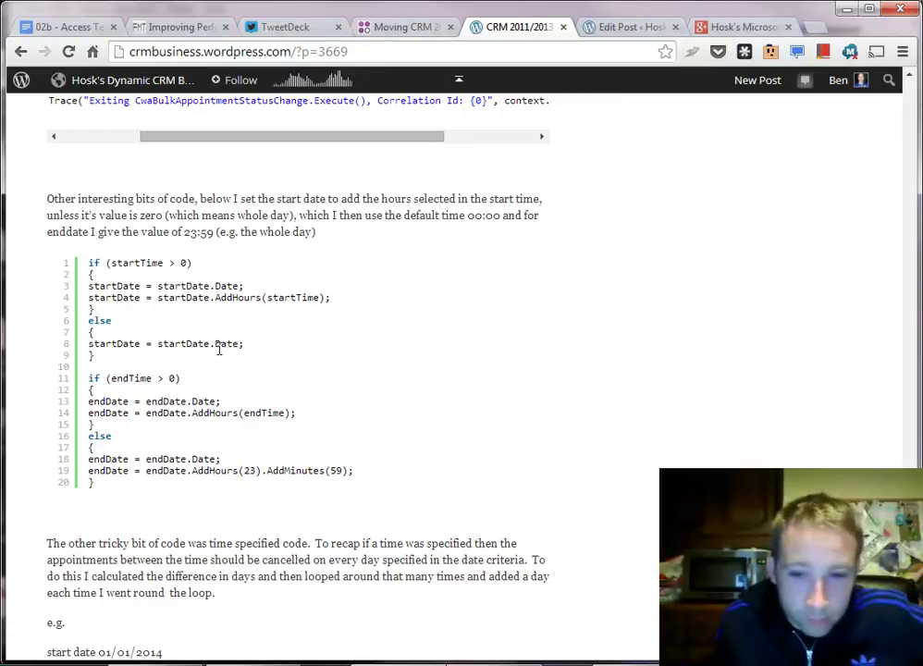
{"action": "scroll", "coordinate": [219, 348], "scroll_direction": "down", "scroll_amount": 2}
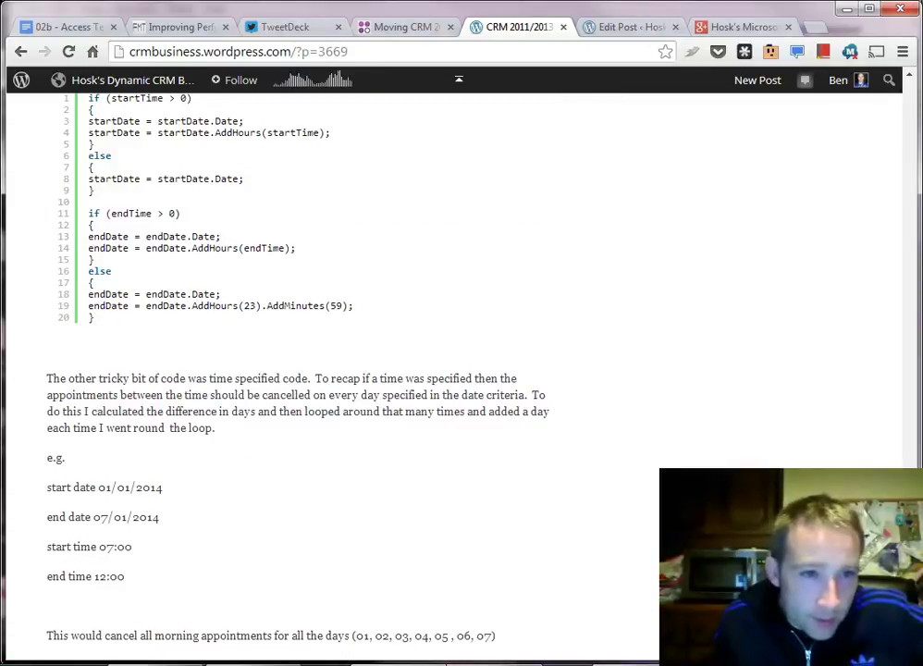
{"action": "scroll", "coordinate": [594, 482], "scroll_direction": "up", "scroll_amount": 2}
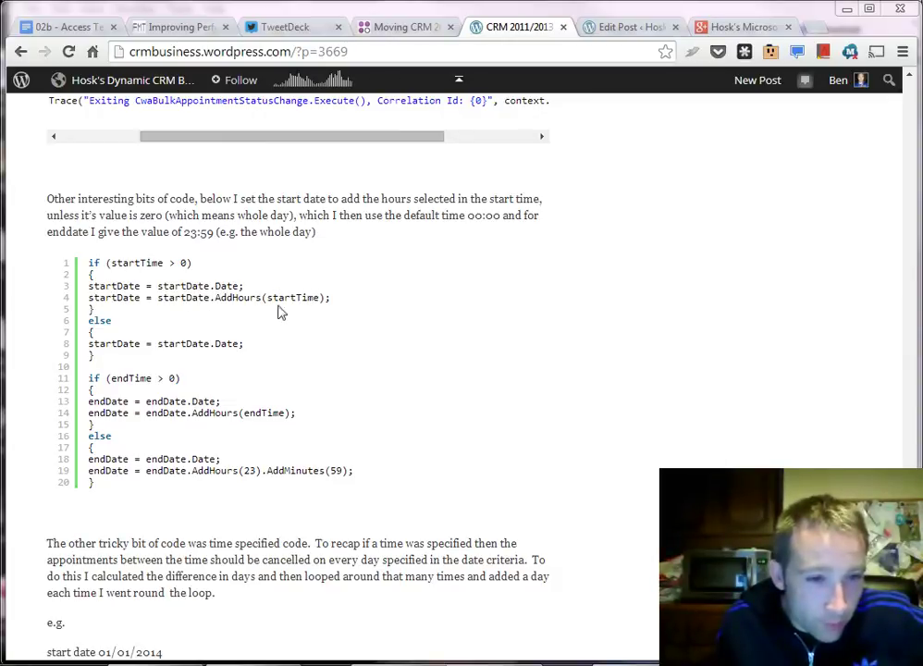
Show the date snippet as plain text and scroll down to the worked example paragraph.
{"action": "double_click", "coordinate": [259, 411]}
{"action": "left_click", "coordinate": [435, 434]}
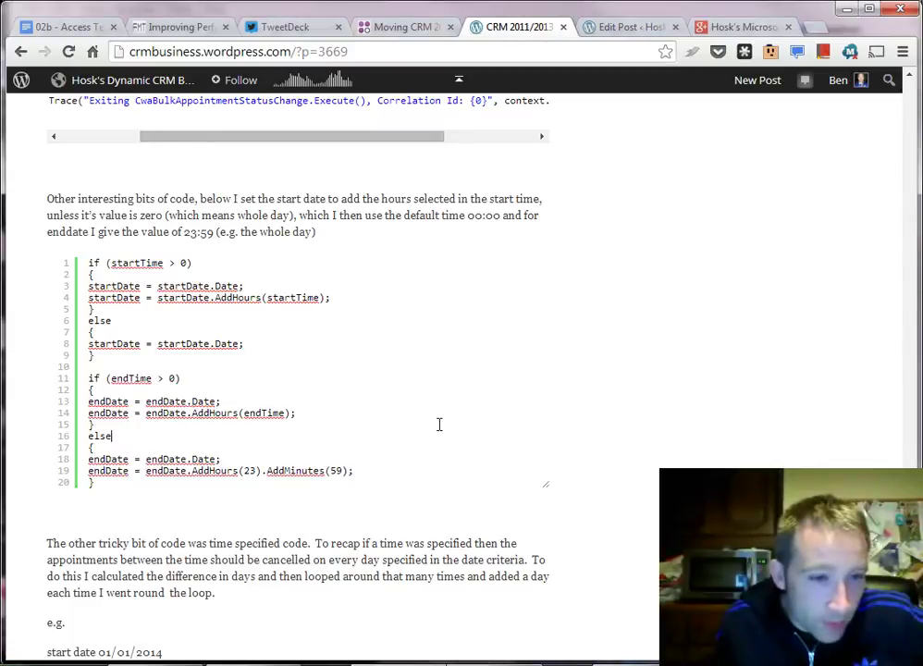
{"action": "scroll", "coordinate": [439, 425], "scroll_direction": "down", "scroll_amount": 3}
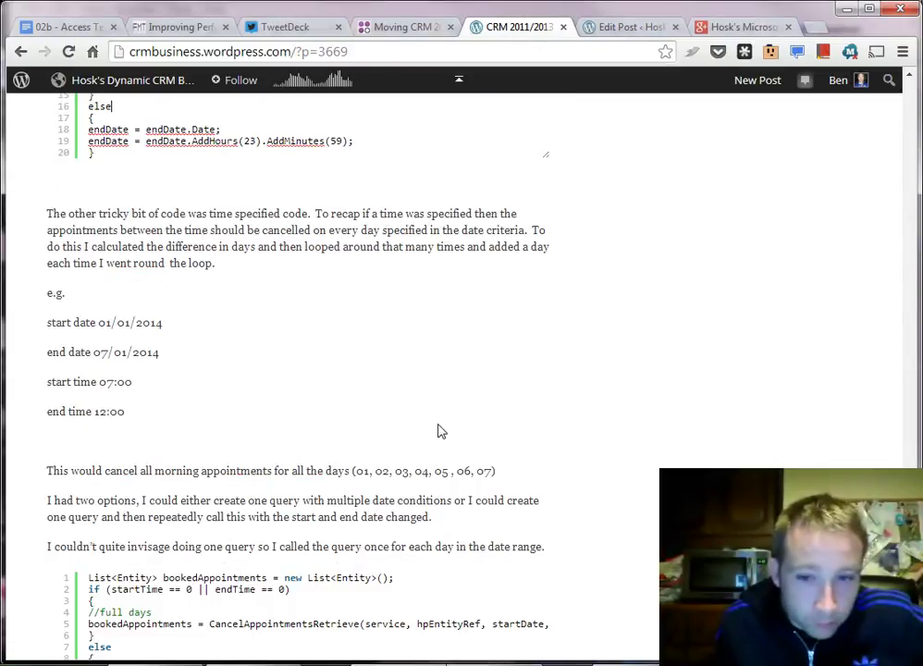
{"action": "scroll", "coordinate": [595, 438], "scroll_direction": "down", "scroll_amount": 3}
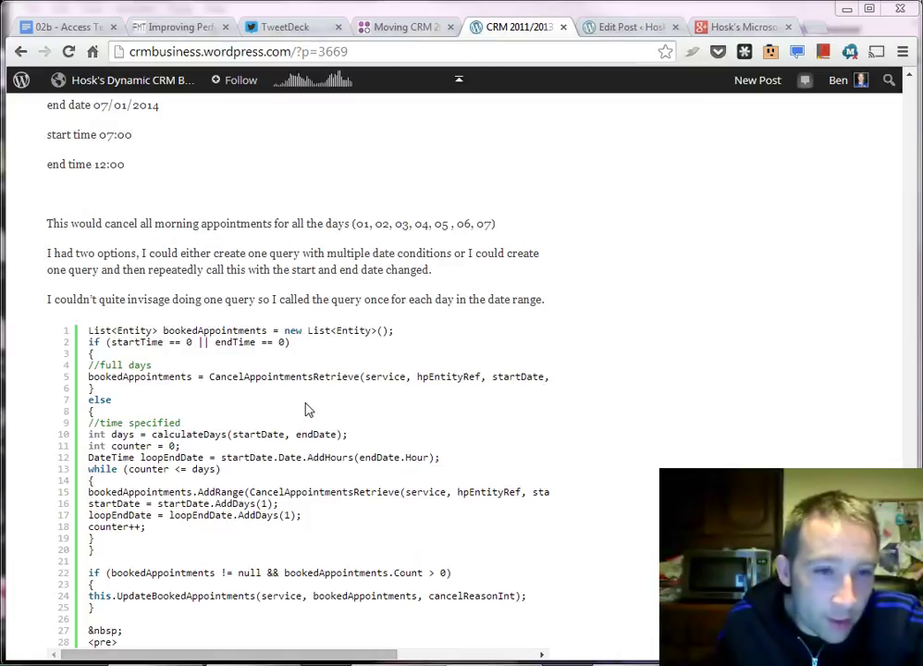
{"action": "scroll", "coordinate": [309, 407], "scroll_direction": "up", "scroll_amount": 2}
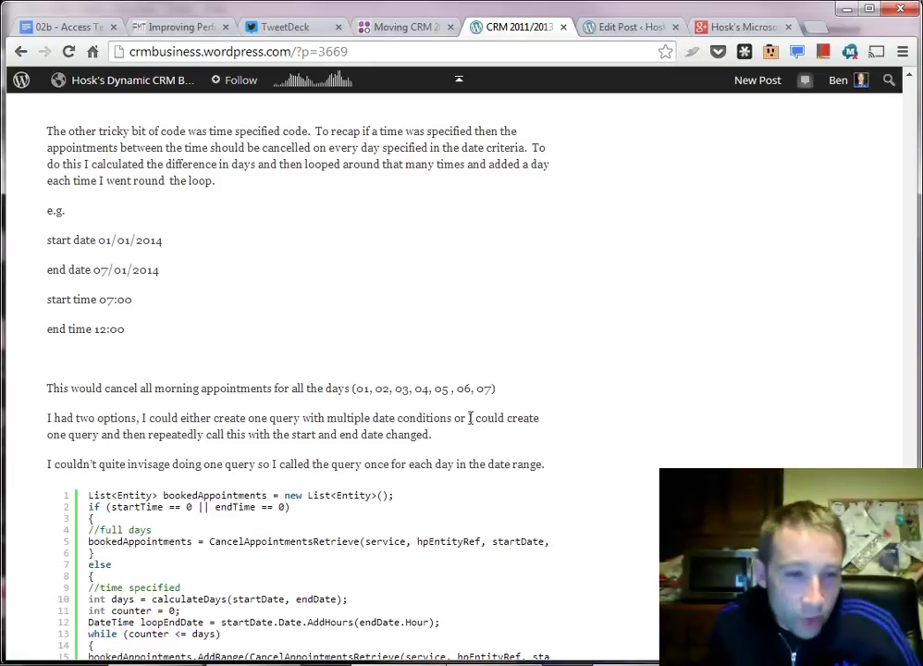
{"action": "scroll", "coordinate": [474, 393], "scroll_direction": "down", "scroll_amount": 2}
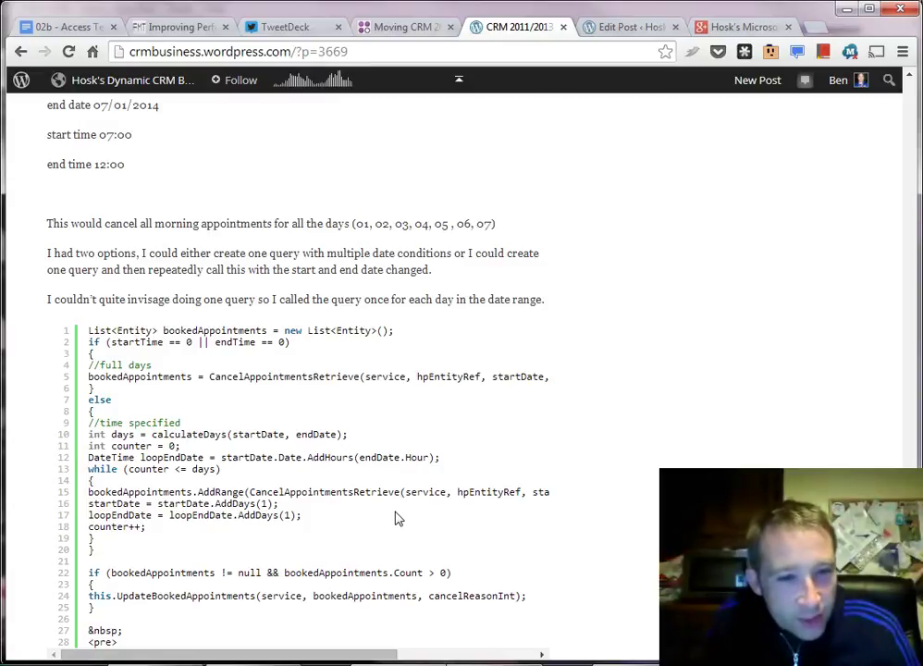
{"action": "scroll", "coordinate": [363, 570], "scroll_direction": "down", "scroll_amount": 1}
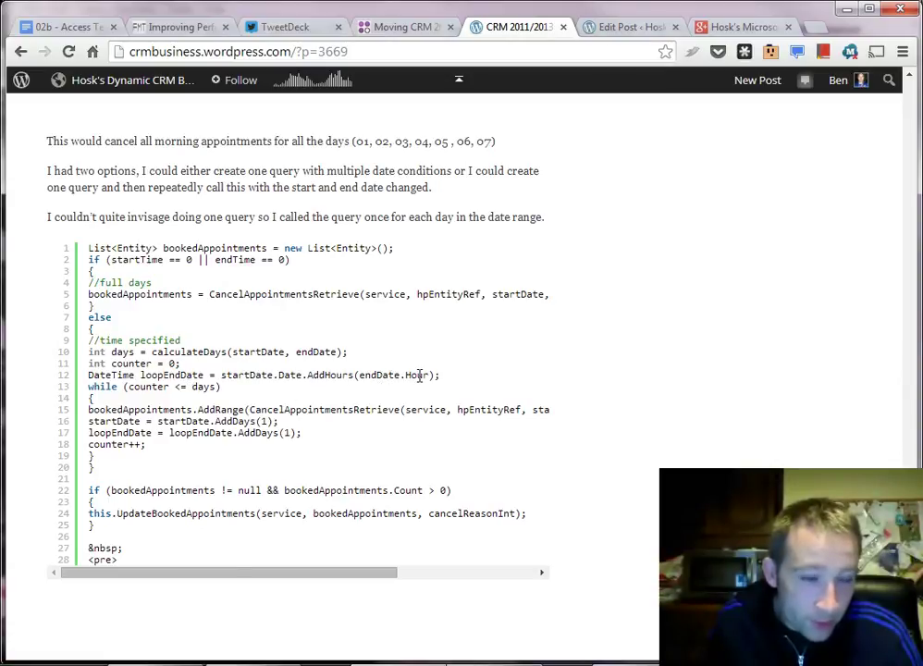
{"action": "scroll", "coordinate": [350, 427], "scroll_direction": "down", "scroll_amount": 2}
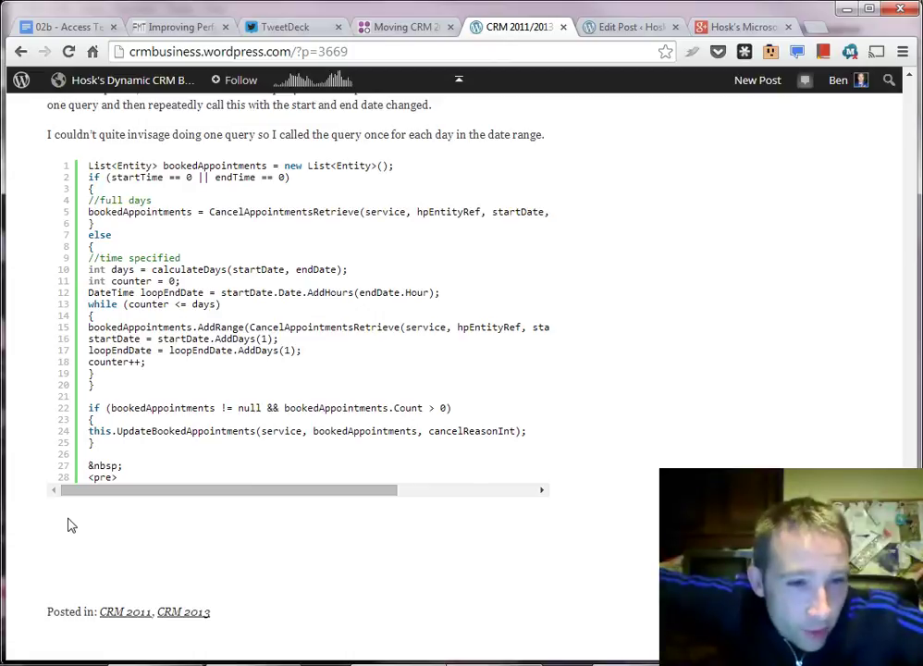
{"action": "scroll", "coordinate": [185, 406], "scroll_direction": "down", "scroll_amount": 1}
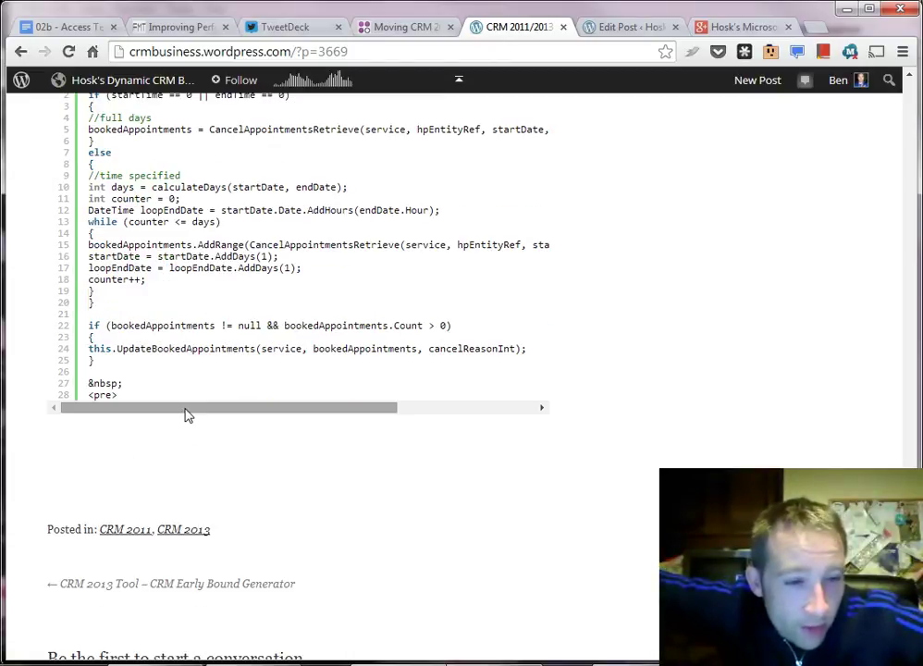
{"action": "scroll", "coordinate": [185, 406], "scroll_direction": "up", "scroll_amount": 1}
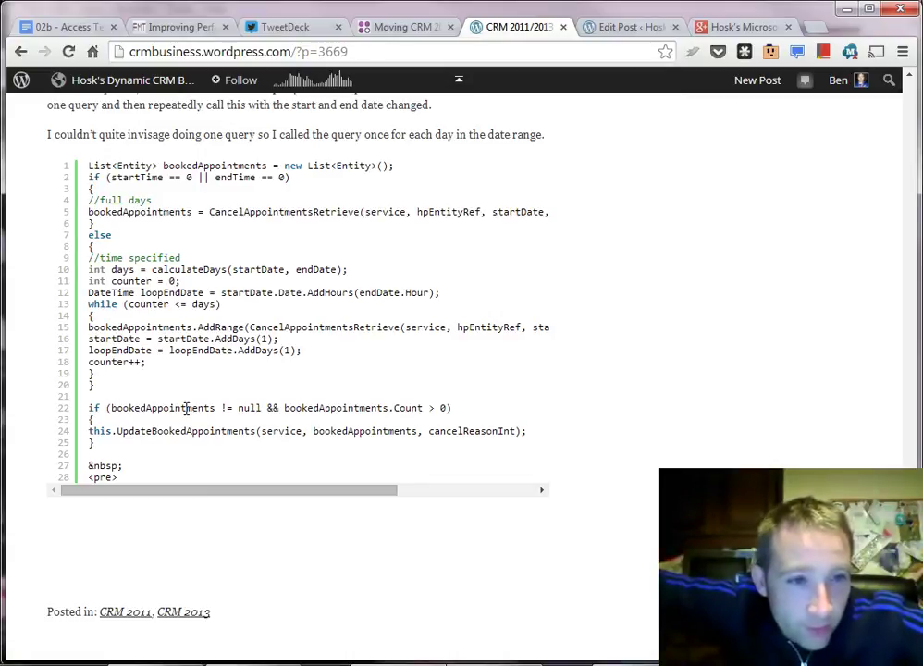
{"action": "scroll", "coordinate": [185, 410], "scroll_direction": "down", "scroll_amount": 3}
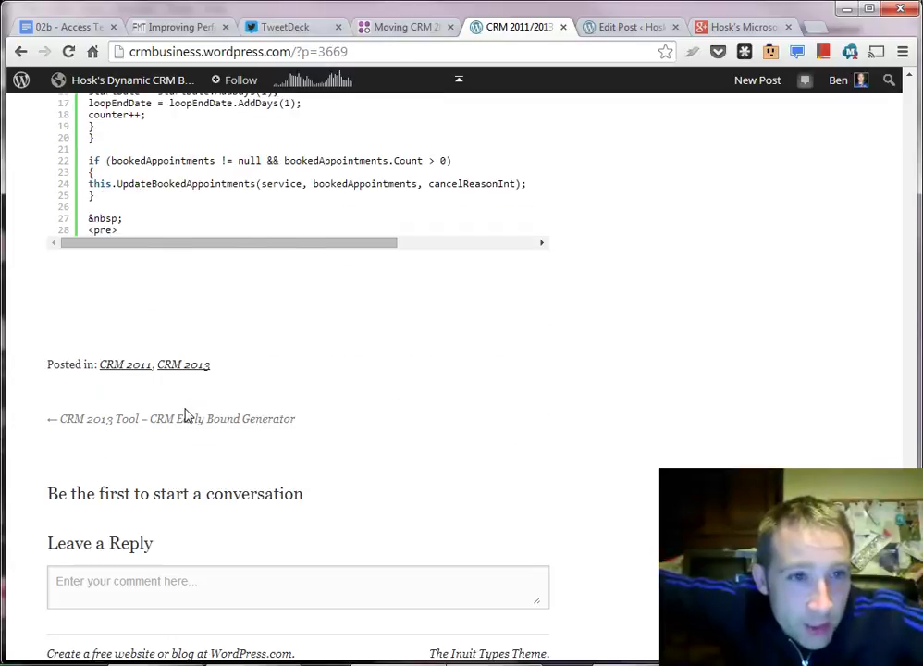
{"action": "scroll", "coordinate": [183, 414], "scroll_direction": "up", "scroll_amount": 10}
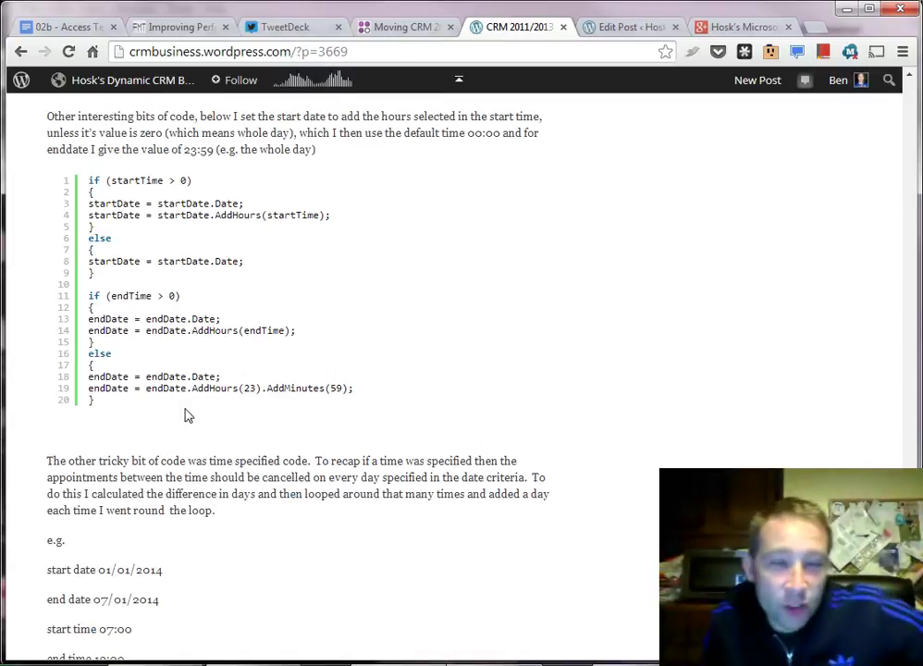